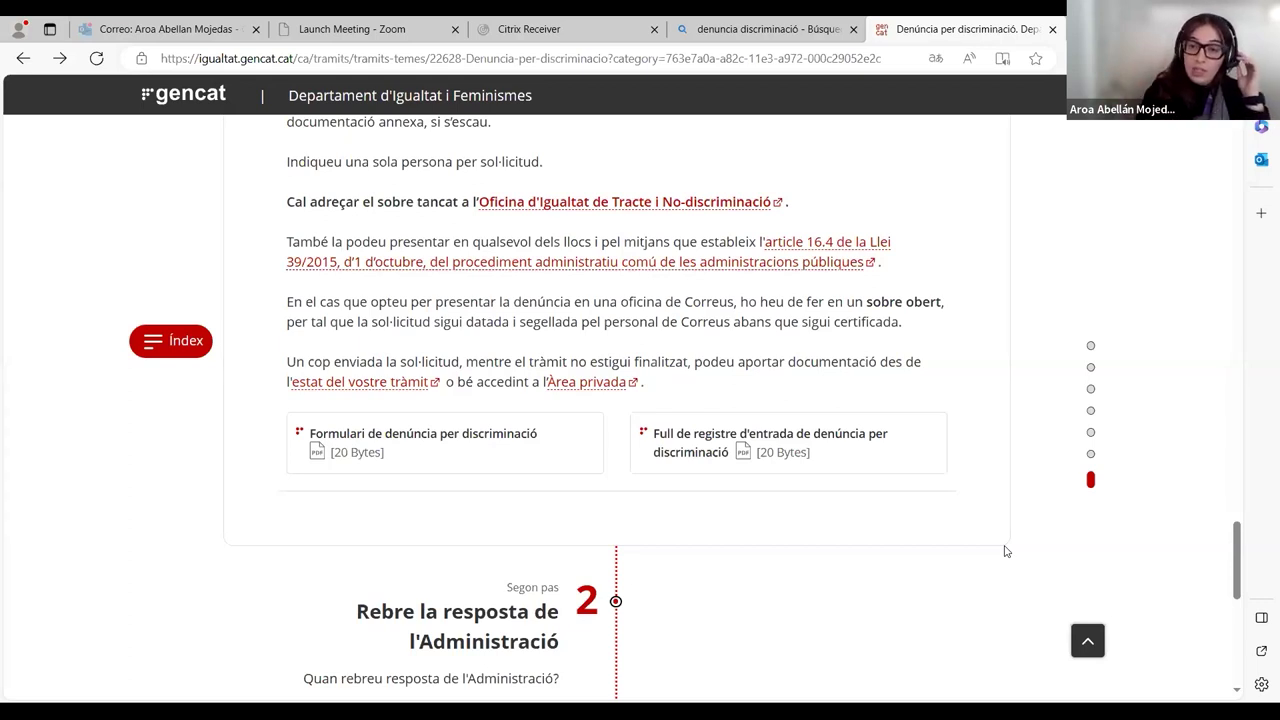
Step: Start presenting the discrimination complaint through the Per Internet option and access the form without digital identification
scroll(958, 485, down, 3)
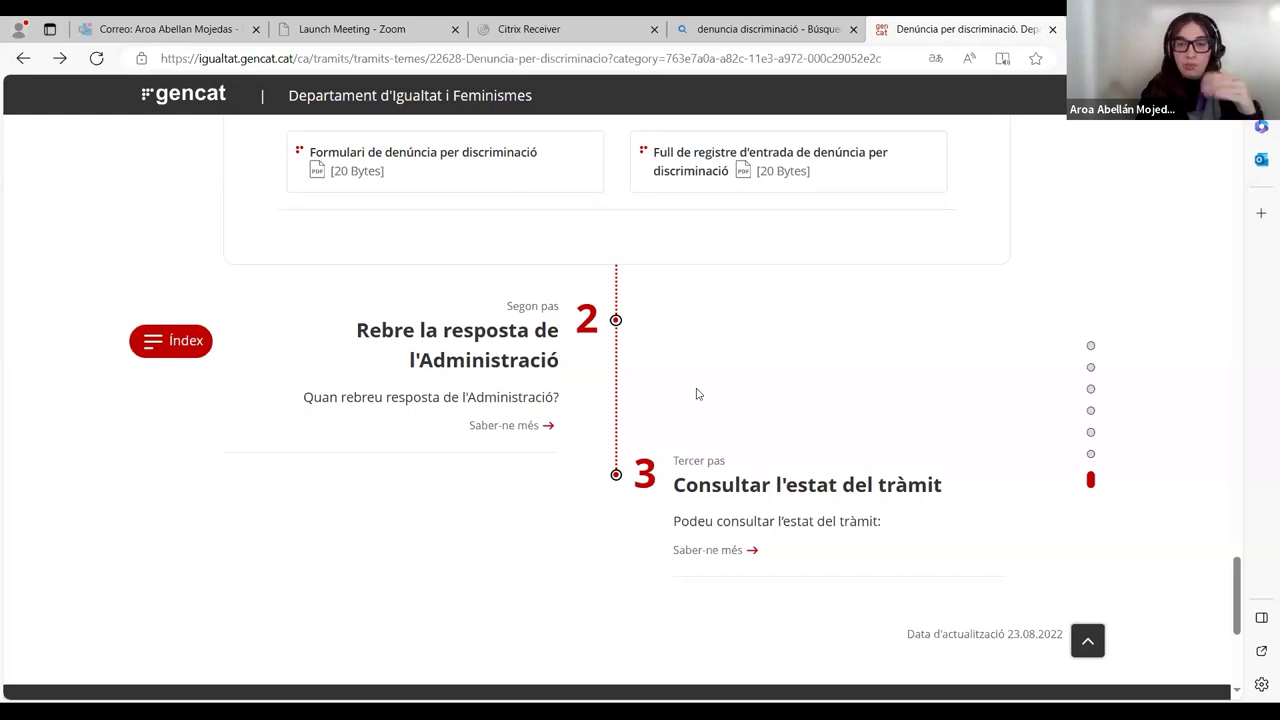
scroll(697, 394, up, 10)
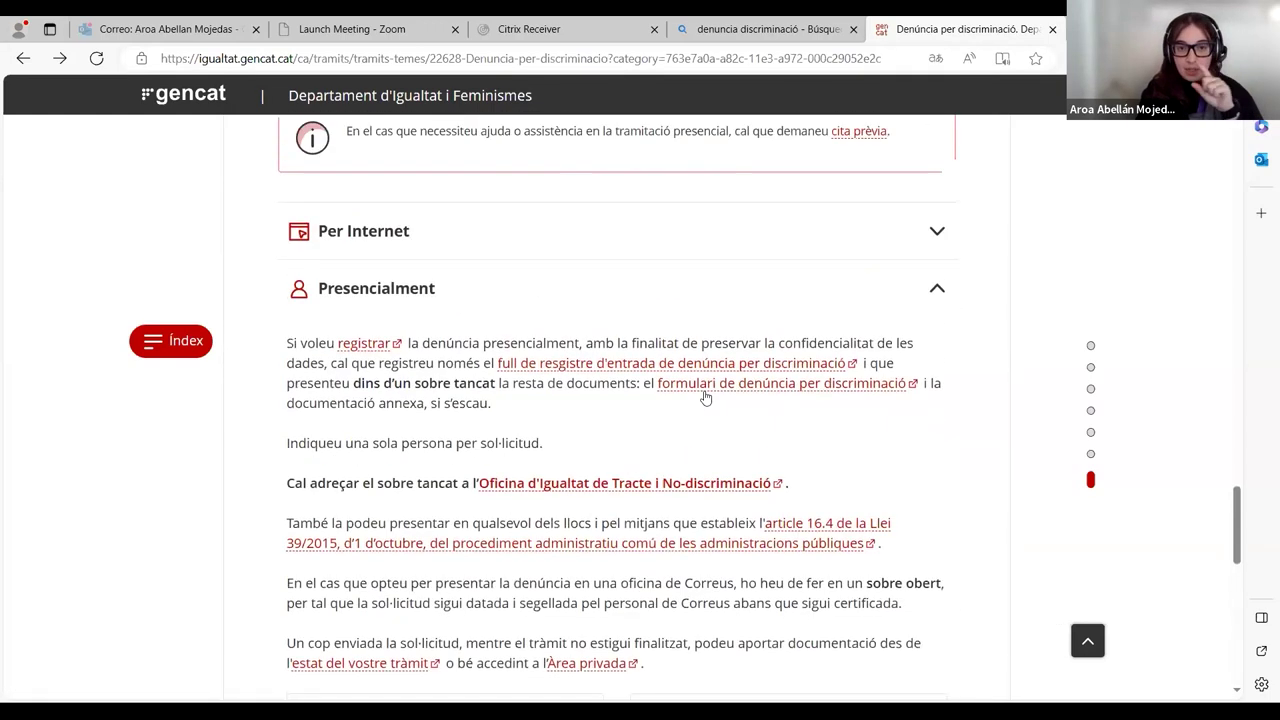
click(935, 428)
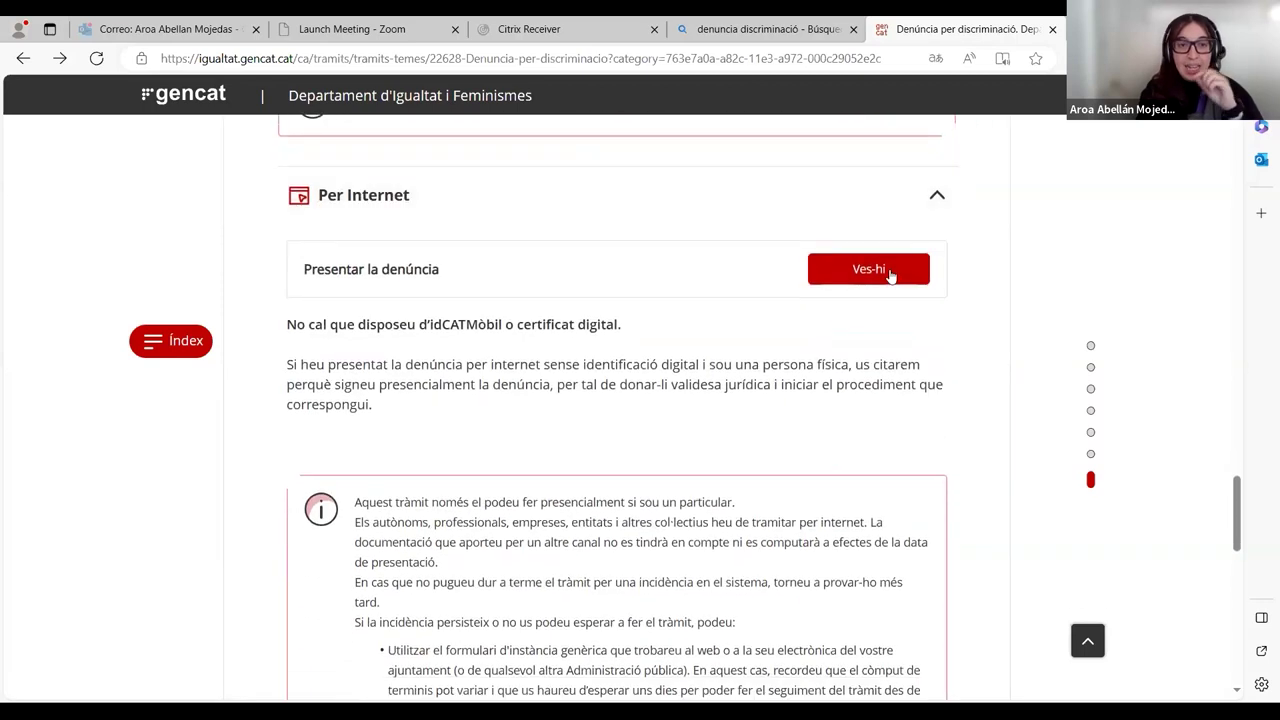
click(890, 272)
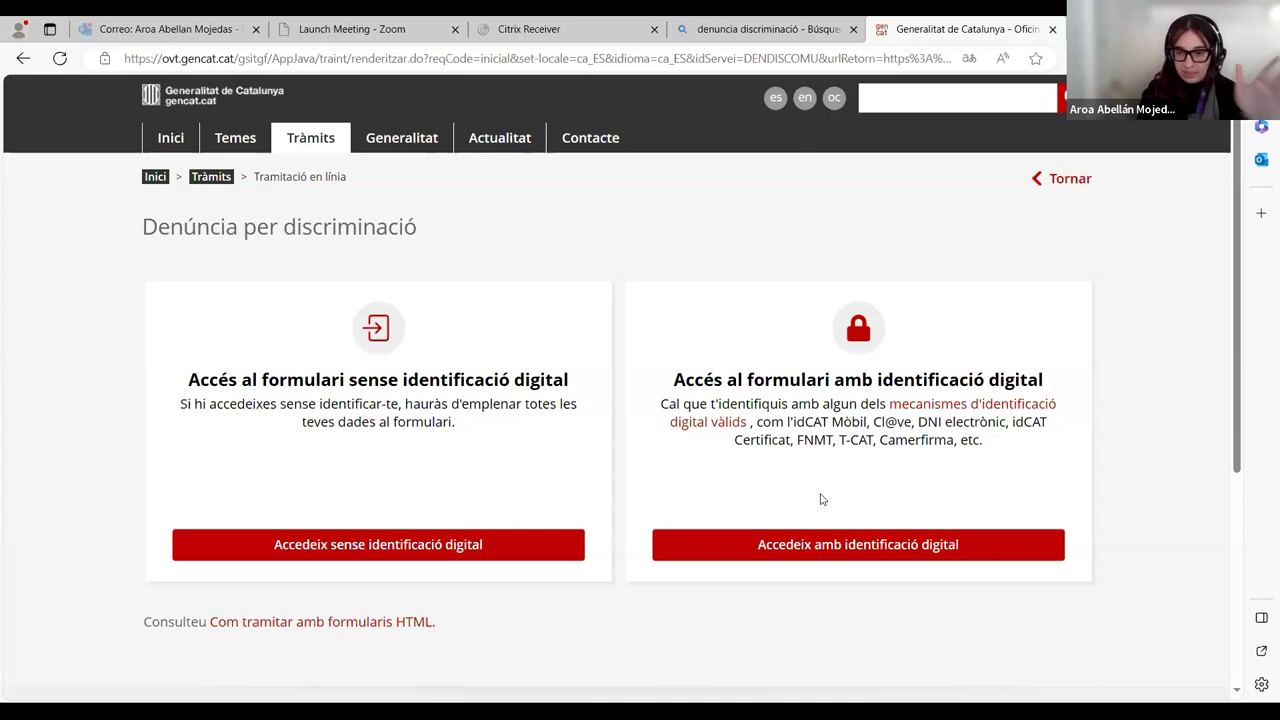
click(397, 544)
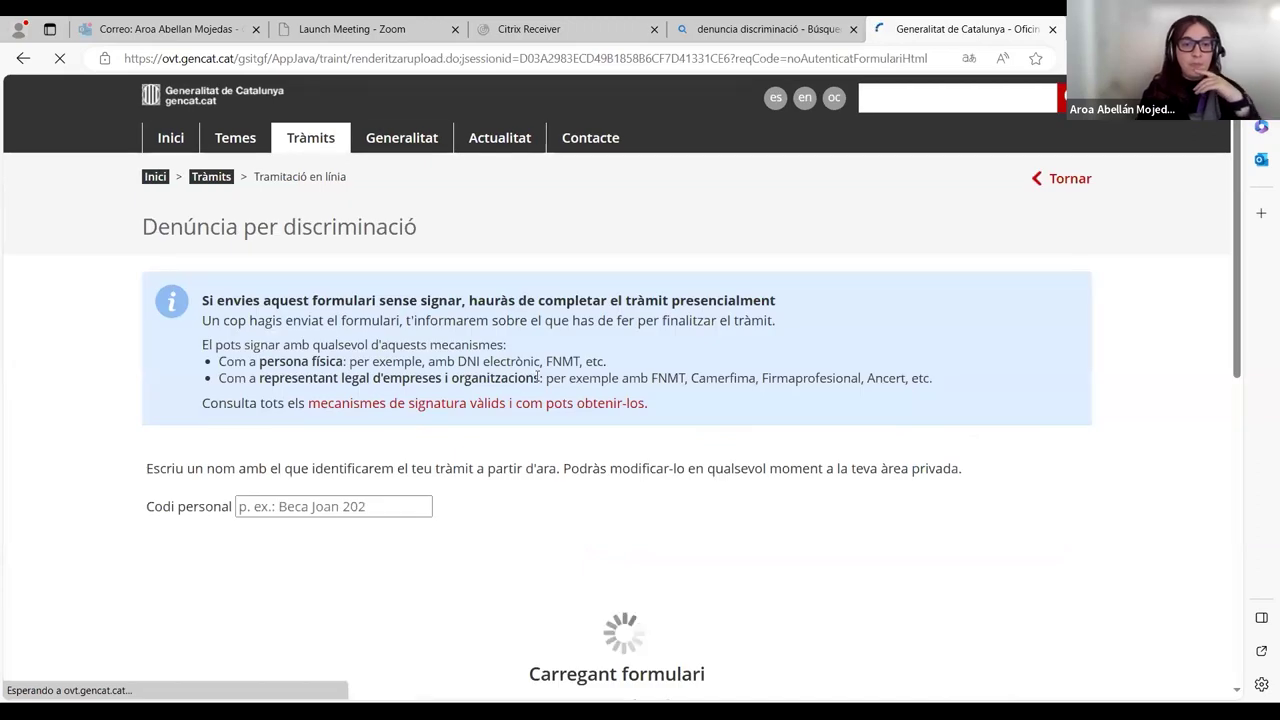
Step: Examine the signing notice, the Codi personal field and the form's opening section on who presents the complaint
scroll(530, 357, down, 2)
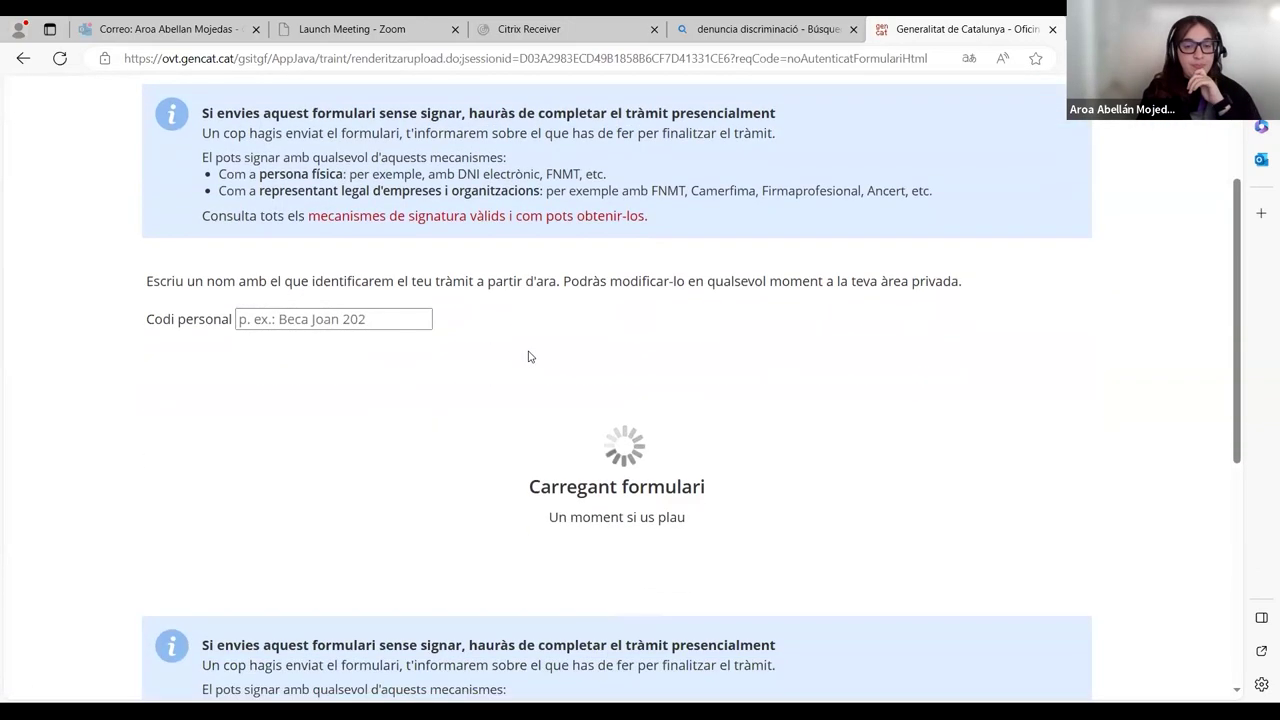
scroll(530, 357, down, 1)
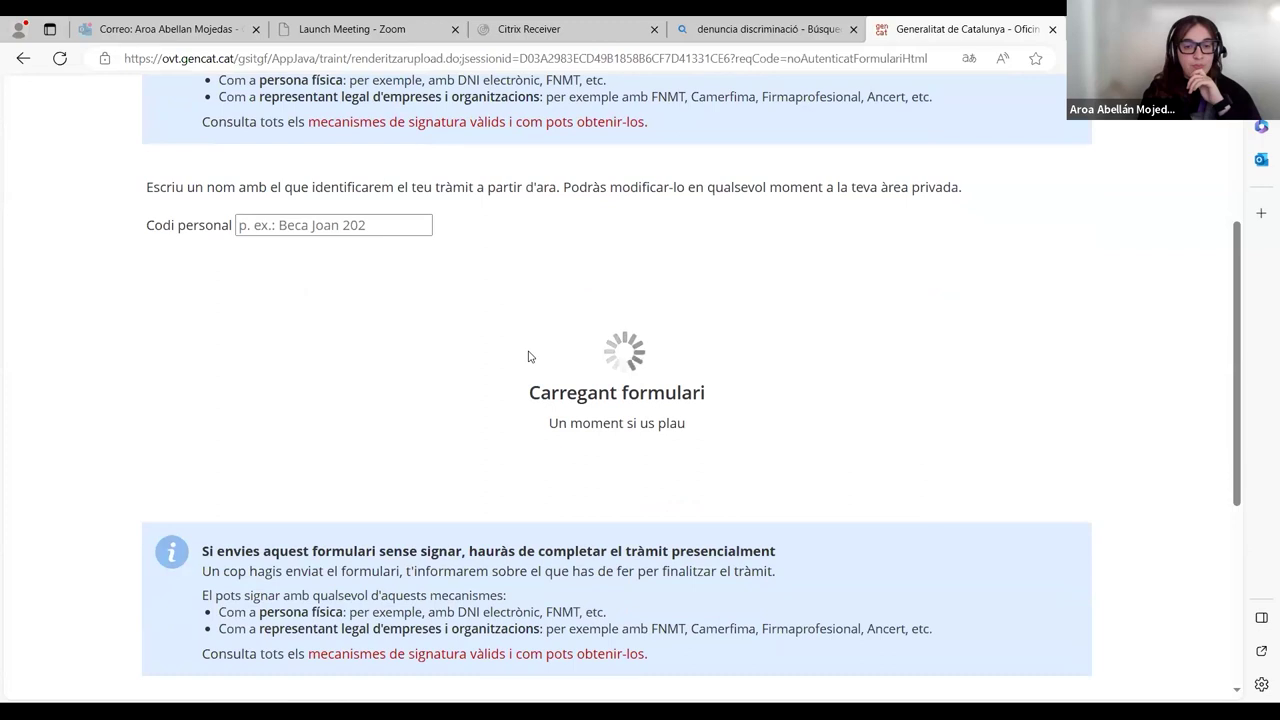
scroll(530, 357, down, 1)
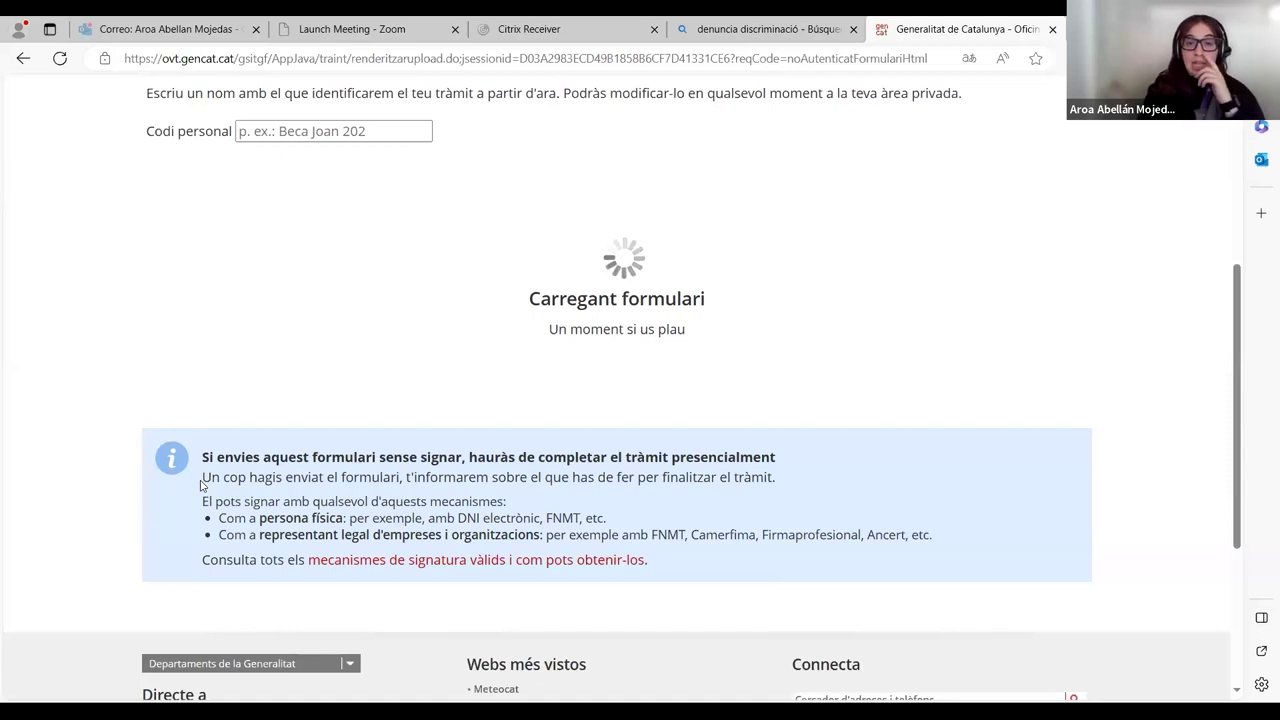
scroll(272, 395, up, 1)
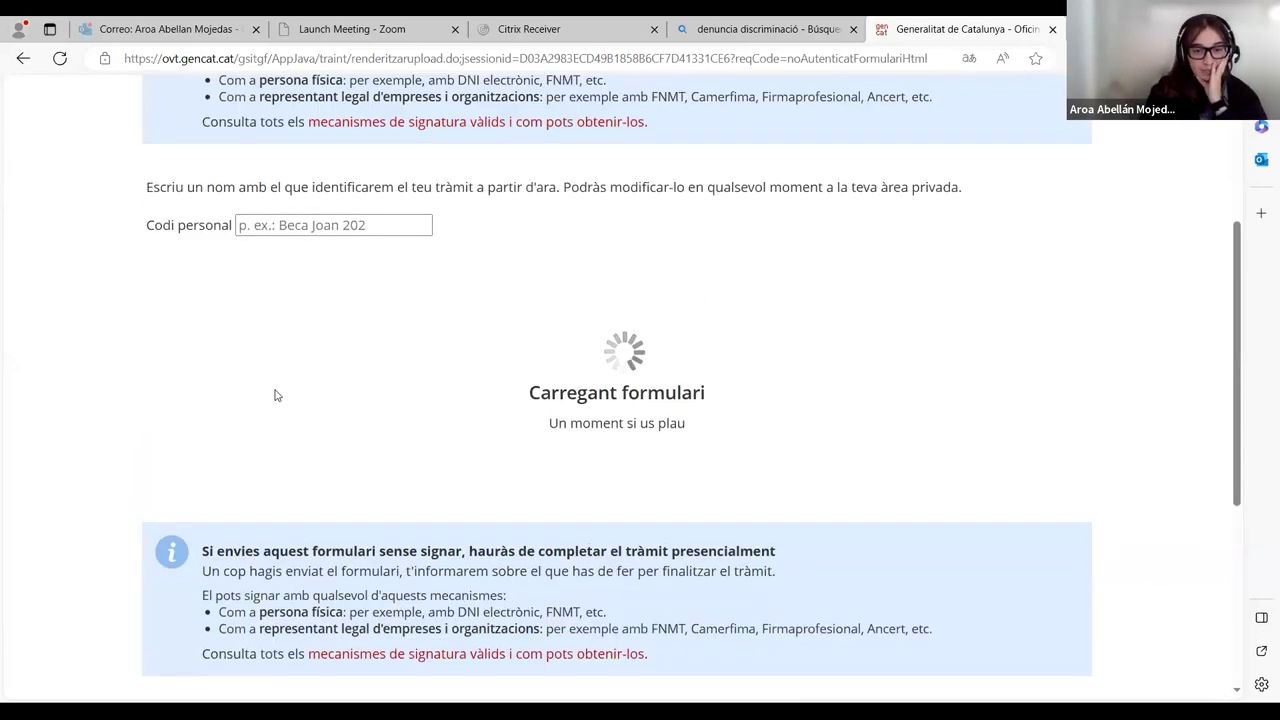
scroll(272, 395, down, 2)
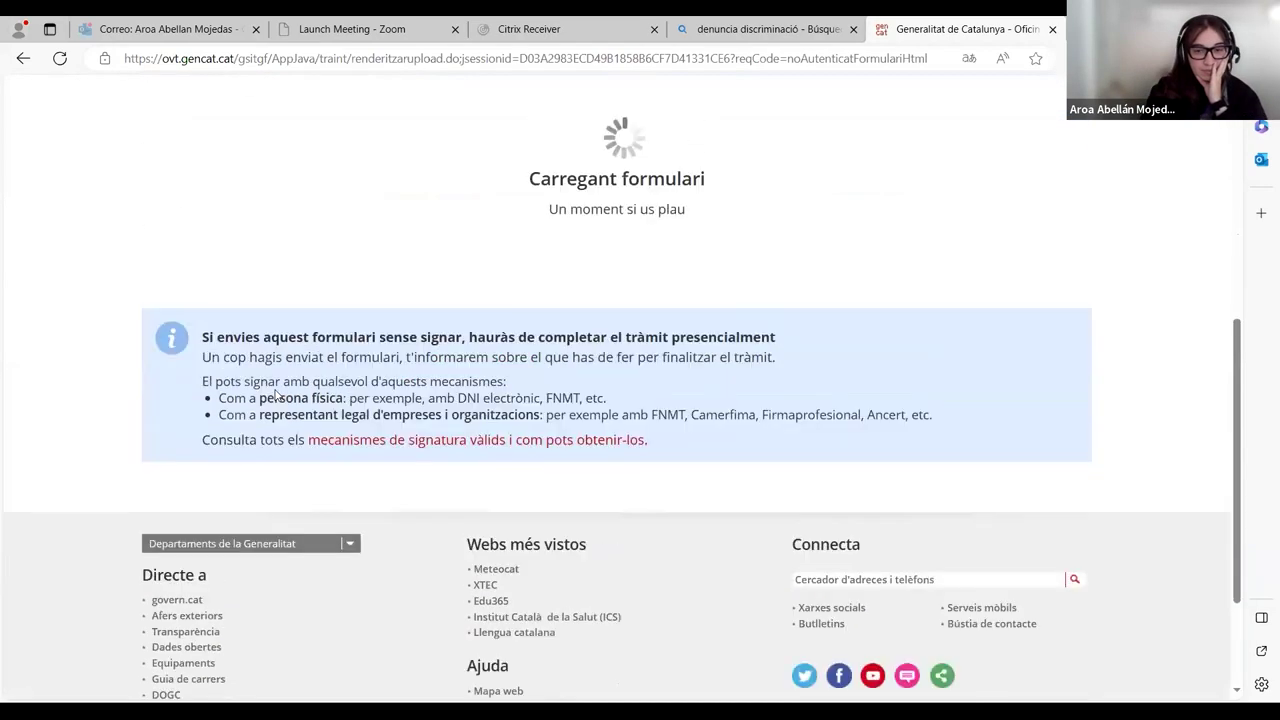
scroll(276, 395, up, 2)
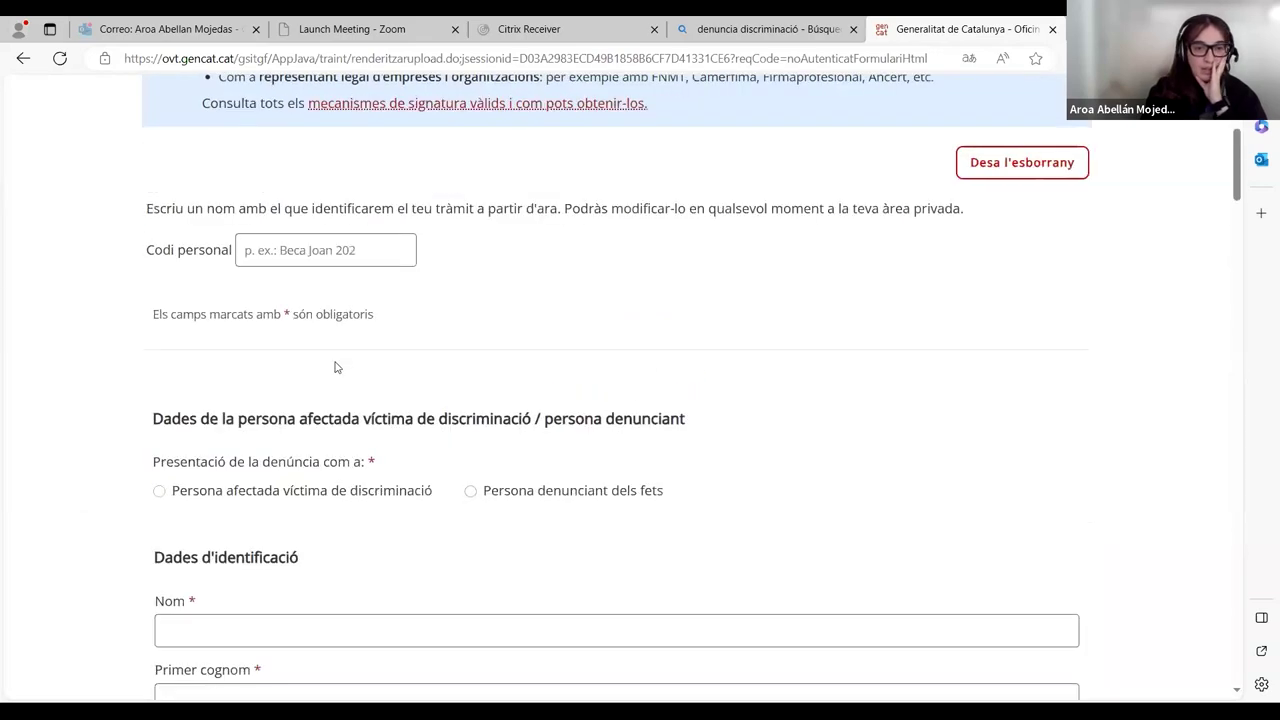
scroll(831, 240, down, 3)
scroll(260, 222, up, 2)
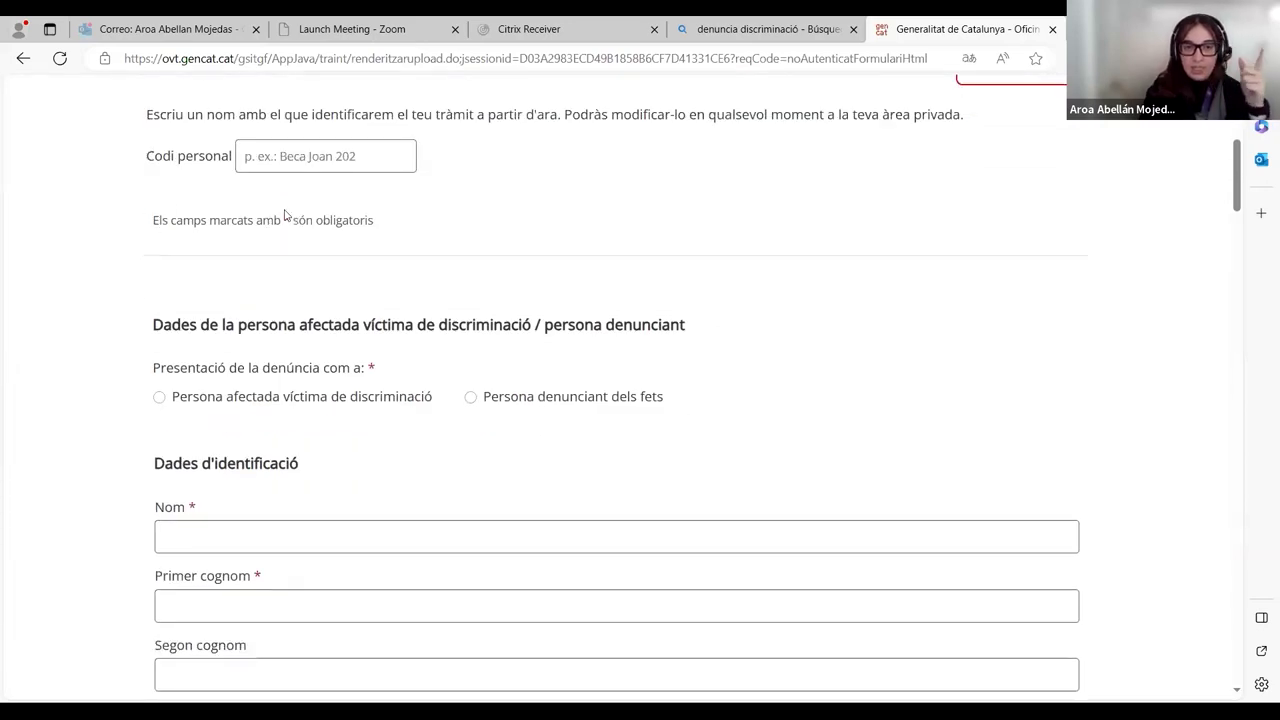
scroll(717, 289, down, 1)
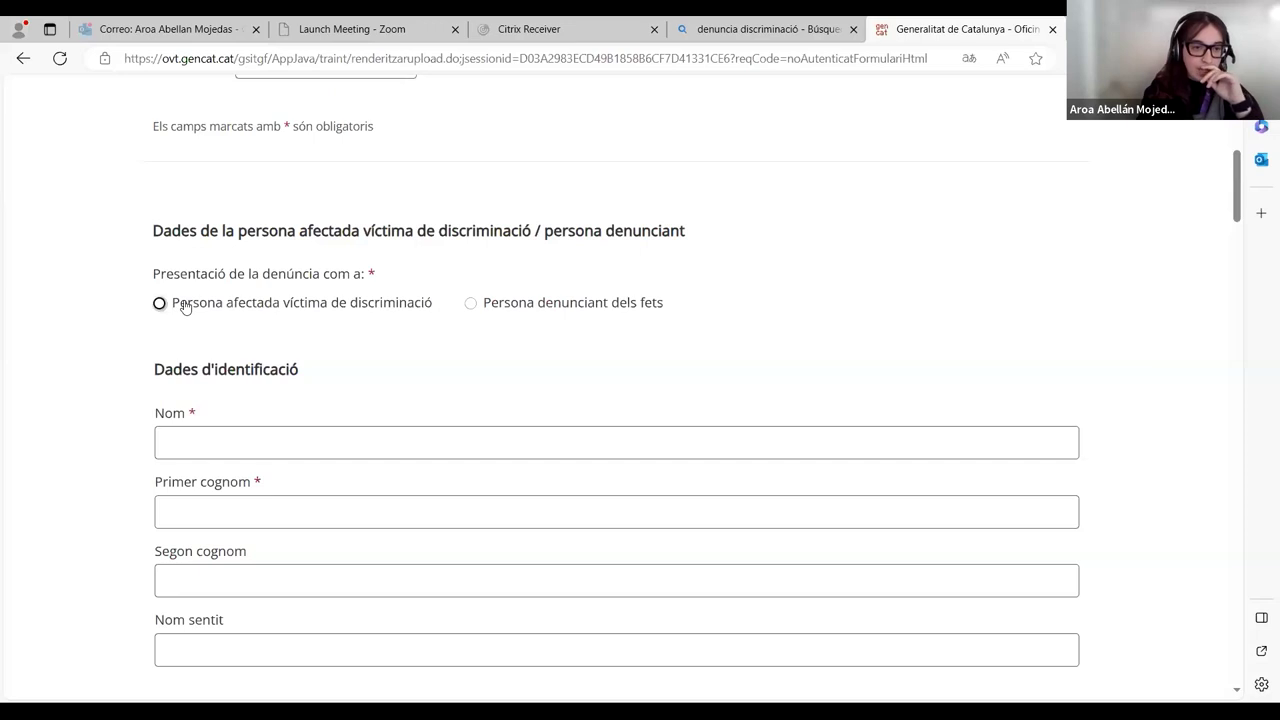
Step: Go through the Nom, Primer cognom, Segon cognom and Nom sentit fields in Dades d'identificació, leaving them empty
scroll(183, 305, down, 2)
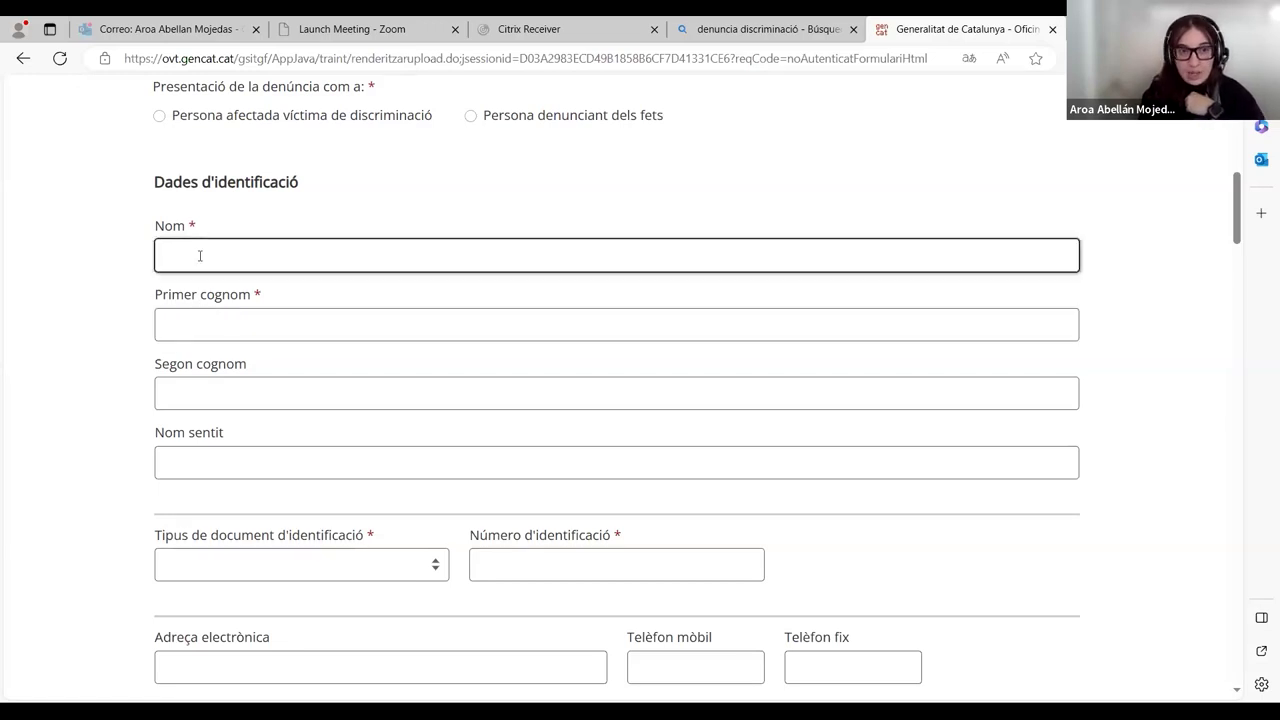
click(226, 324)
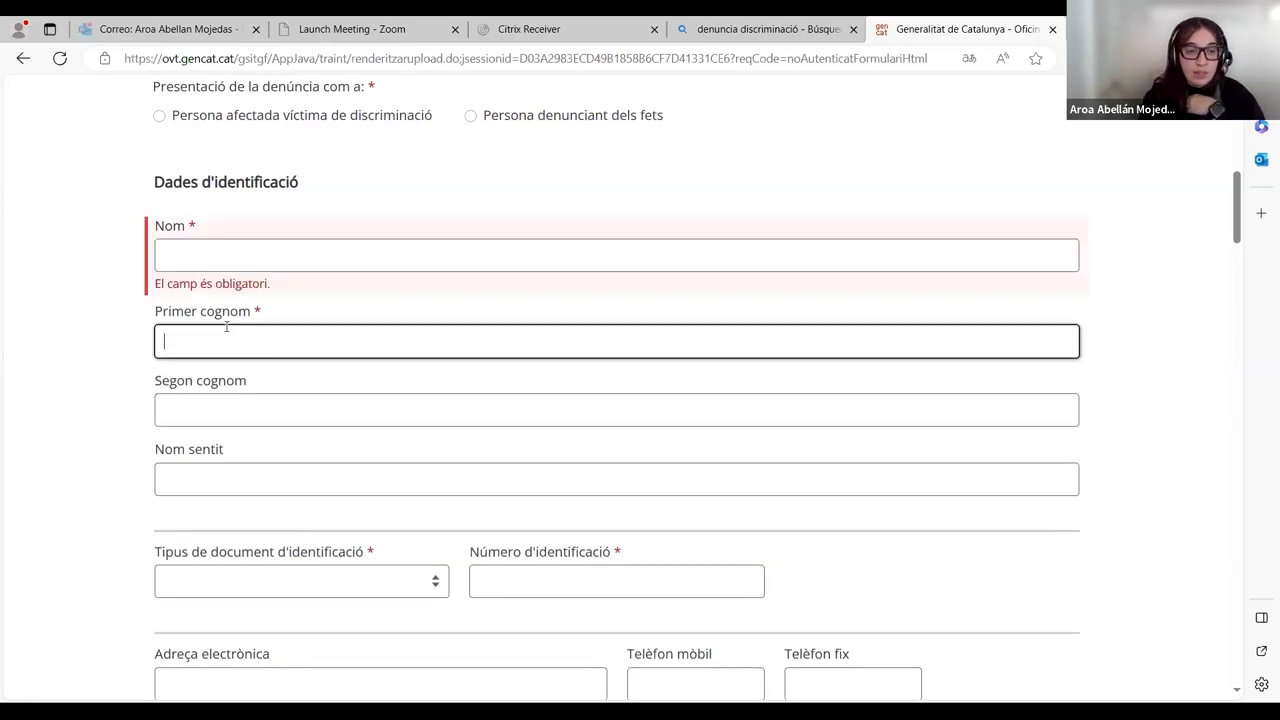
scroll(224, 324, down, 2)
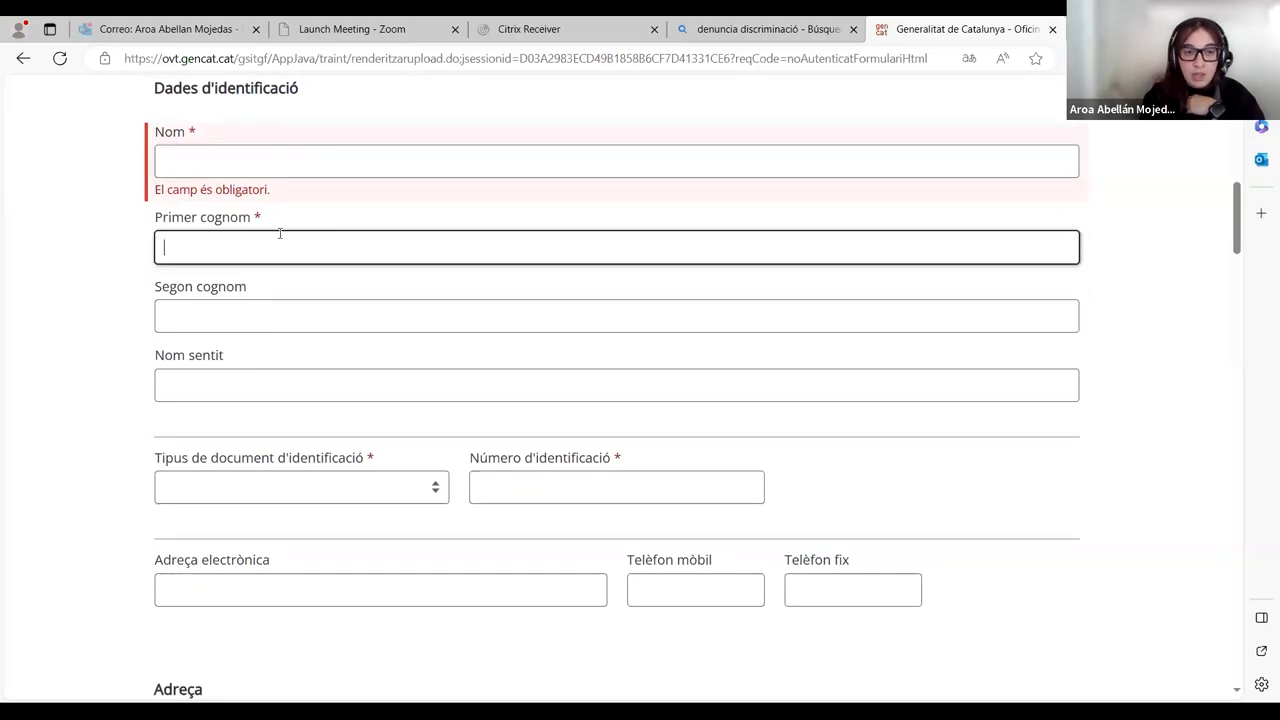
scroll(280, 237, down, 1)
click(279, 236)
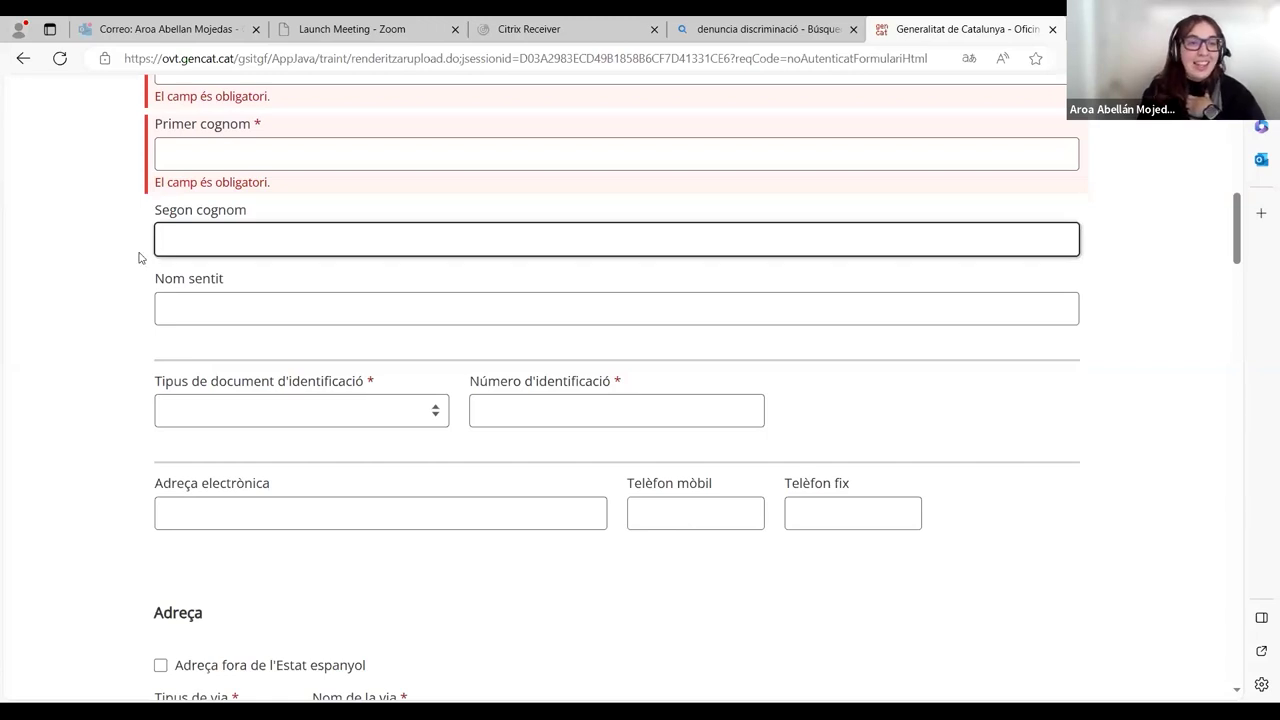
click(216, 300)
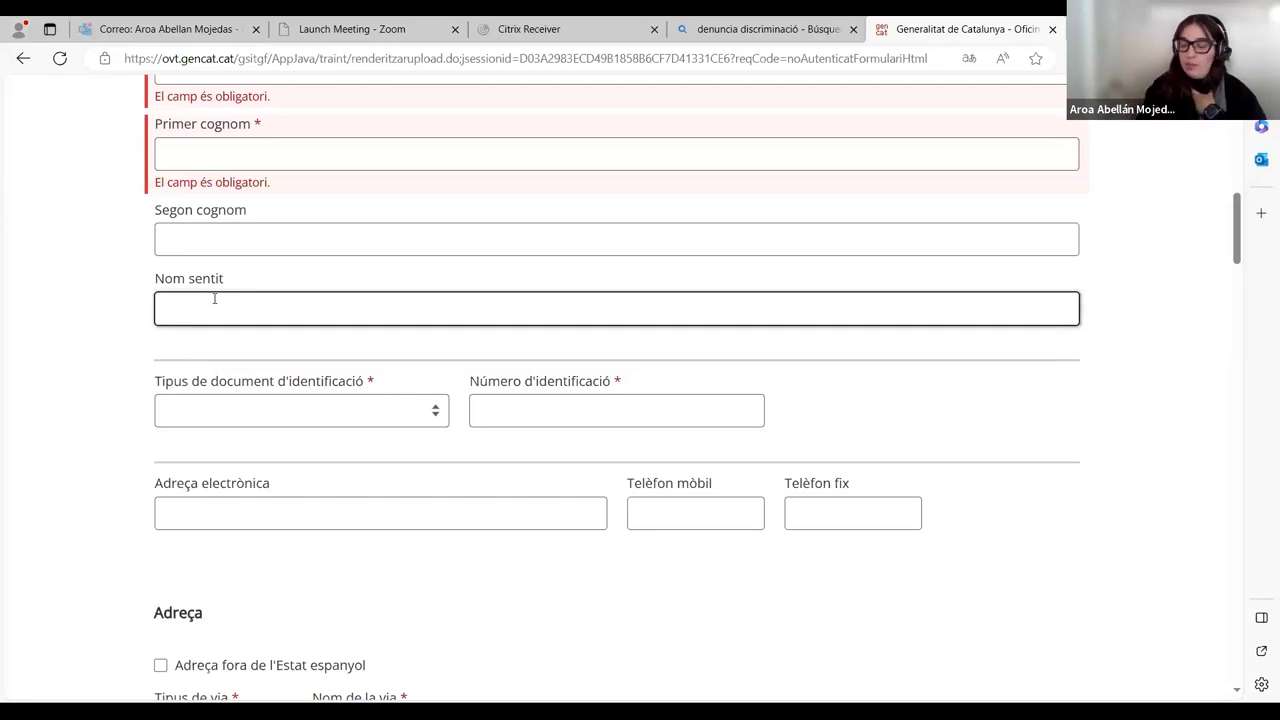
scroll(172, 331, down, 1)
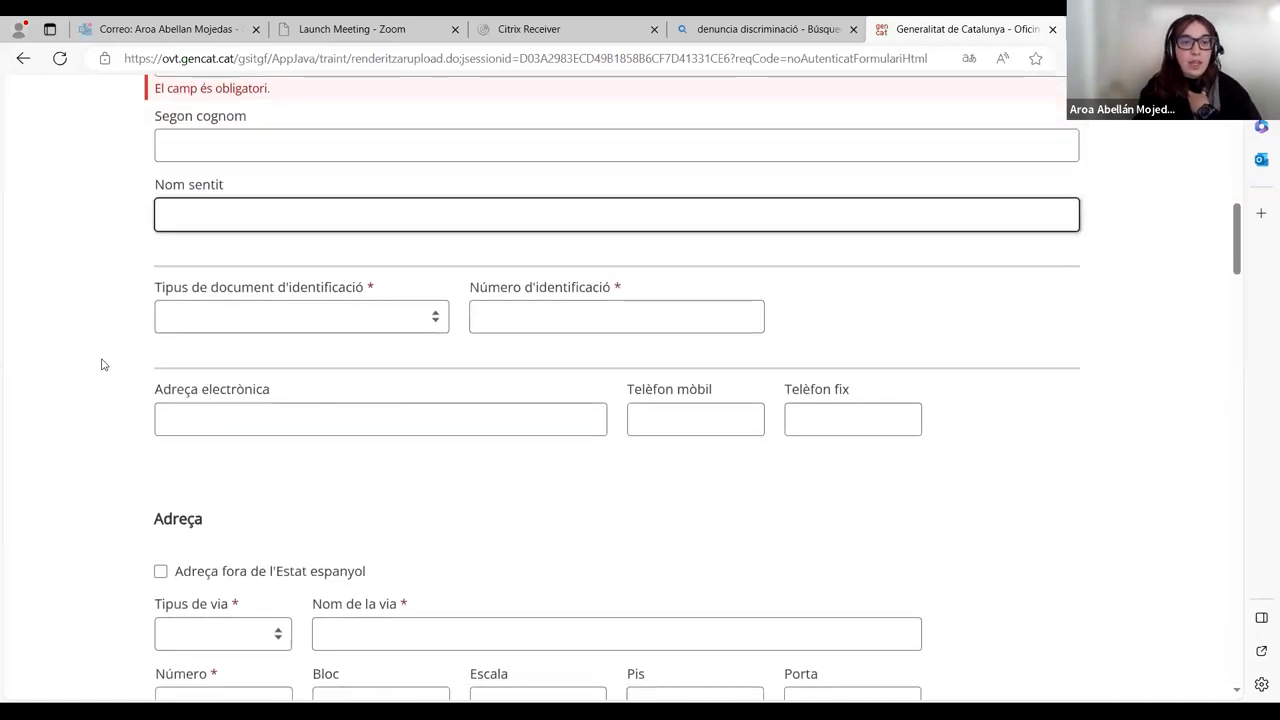
Step: Review the options for Tipus de document d'identificació without choosing one
click(337, 294)
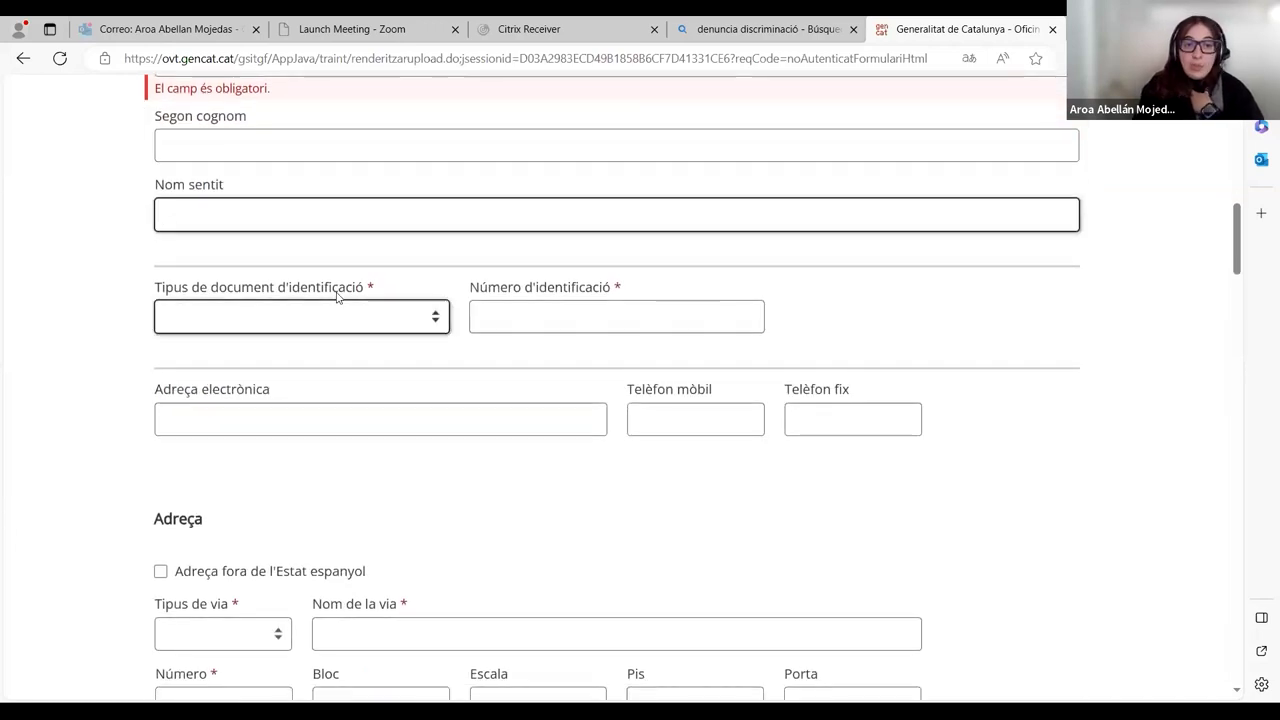
click(429, 330)
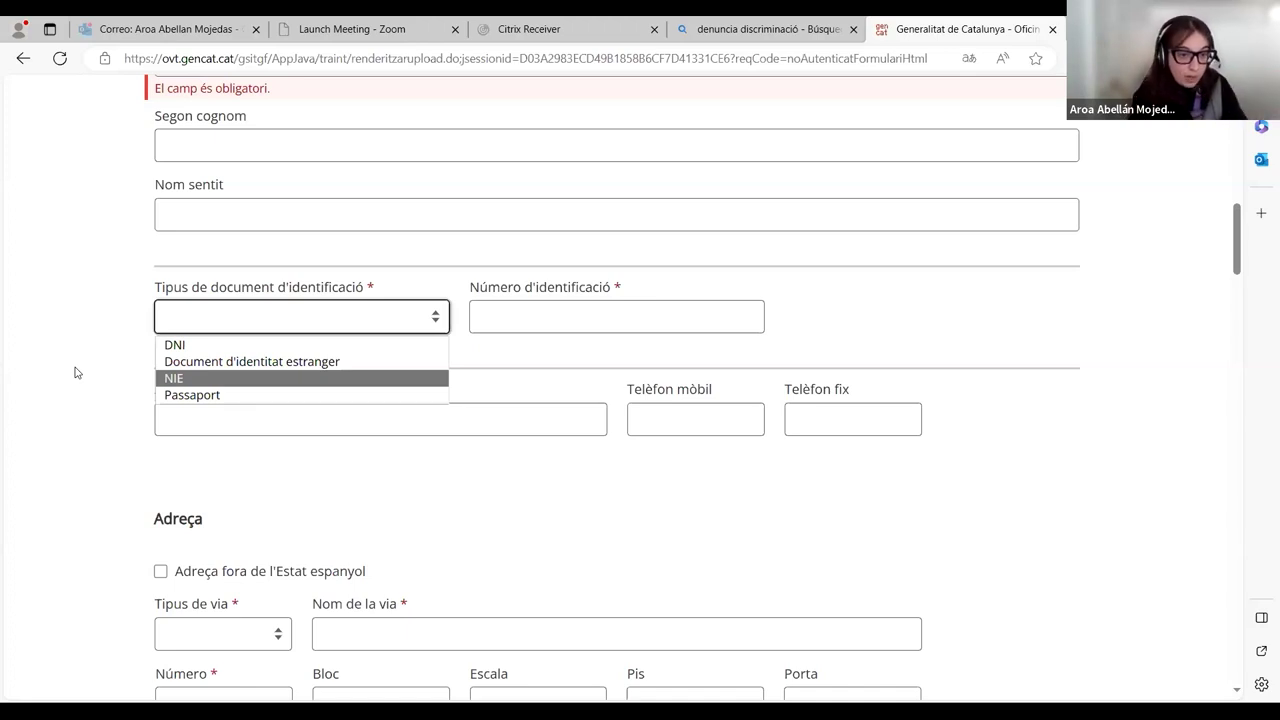
key(Up)
key(Up)
key(Down)
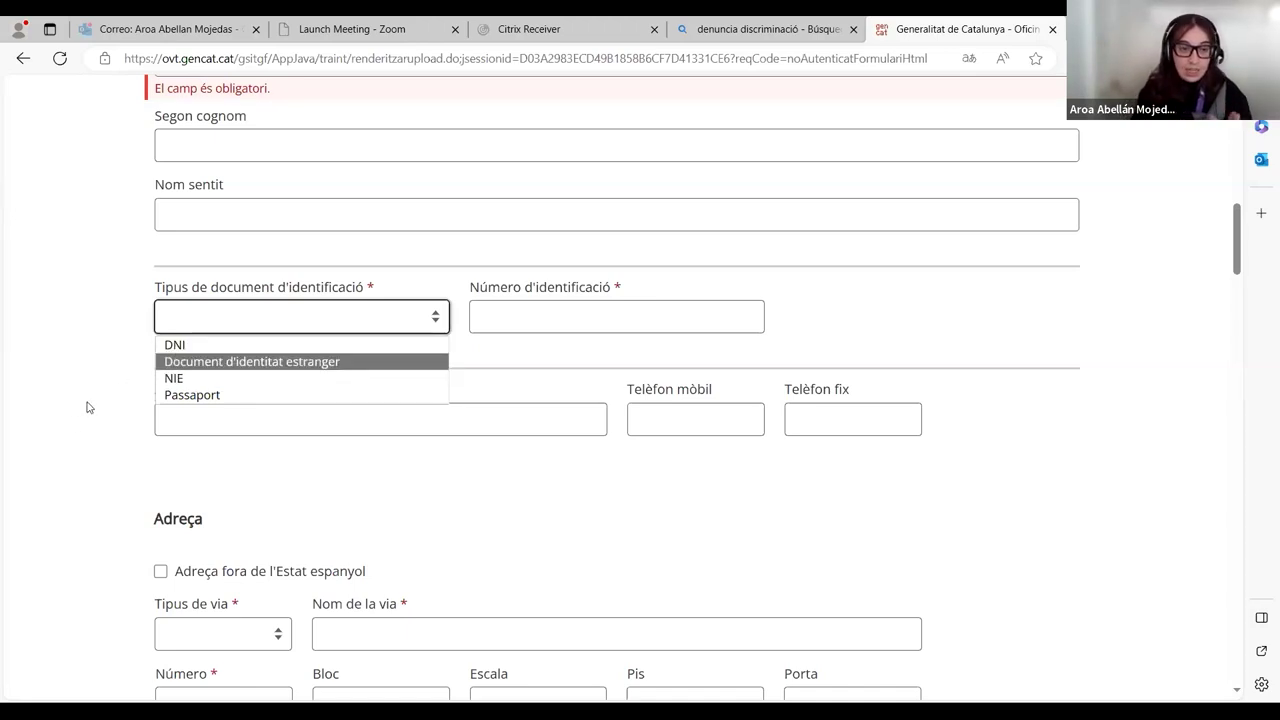
click(87, 407)
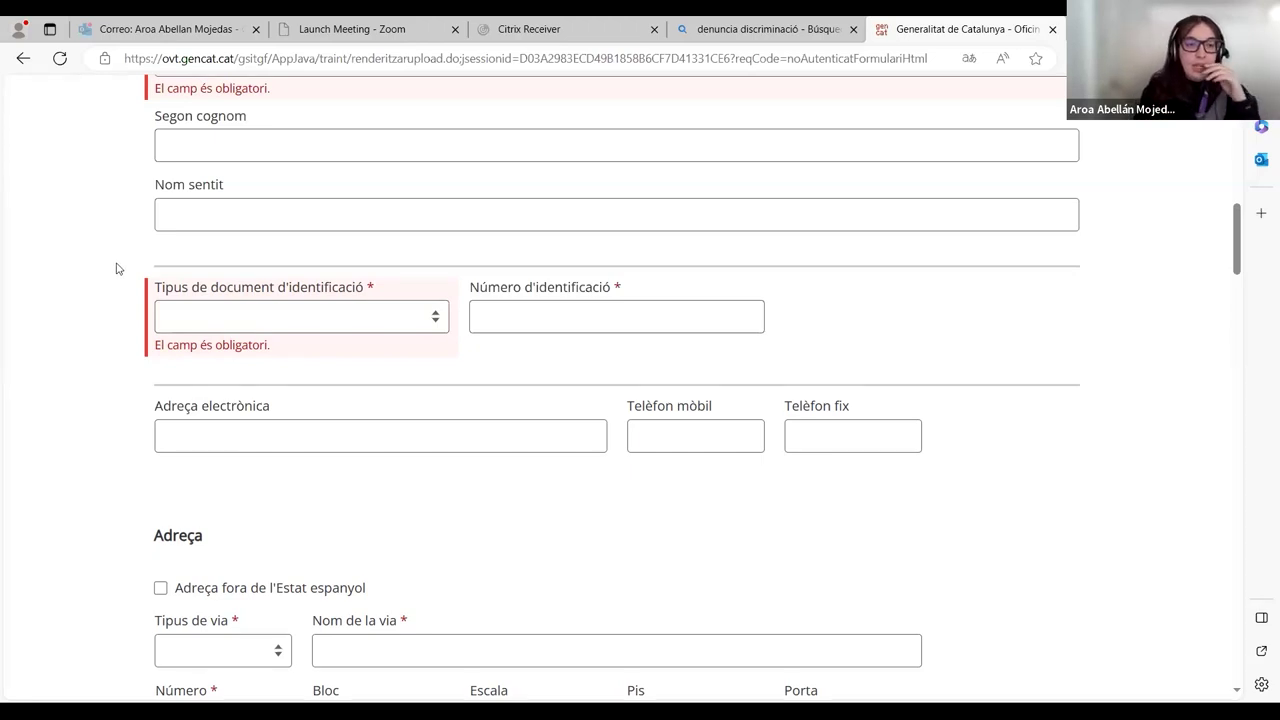
click(170, 320)
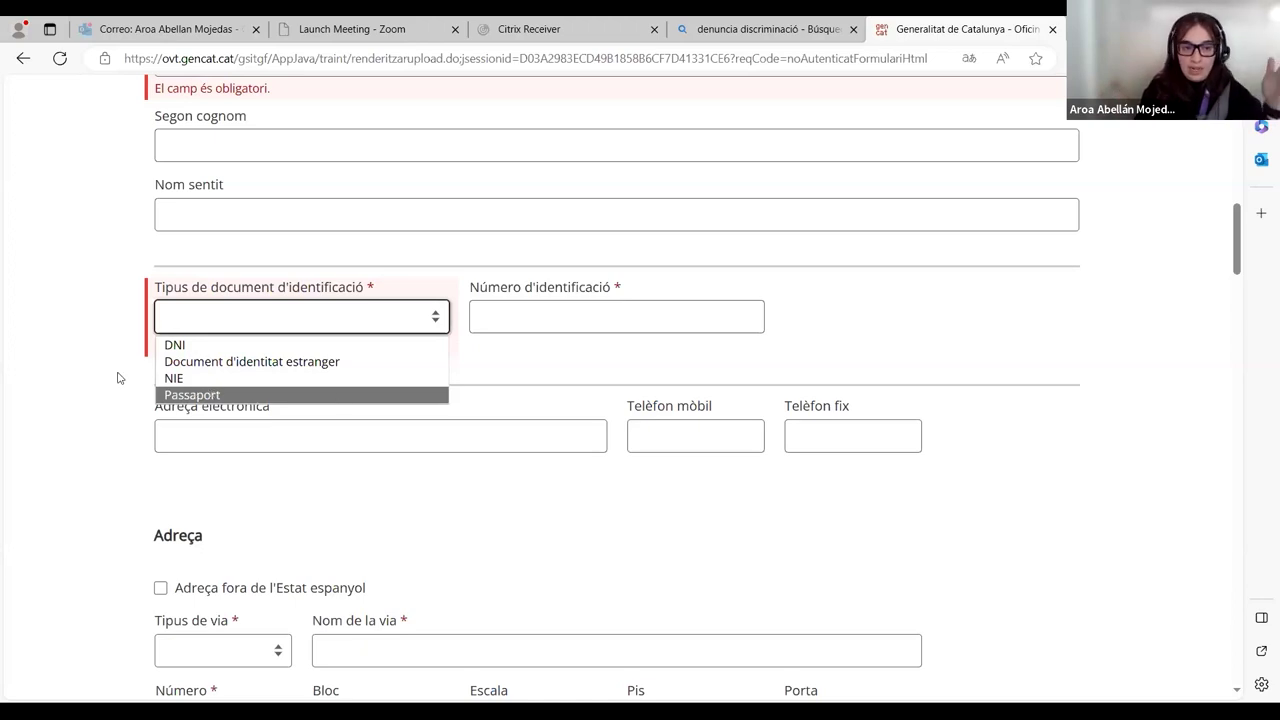
click(30, 373)
Step: Go through the identification number, e-mail, mobile and landline fields, leaving them empty
click(734, 309)
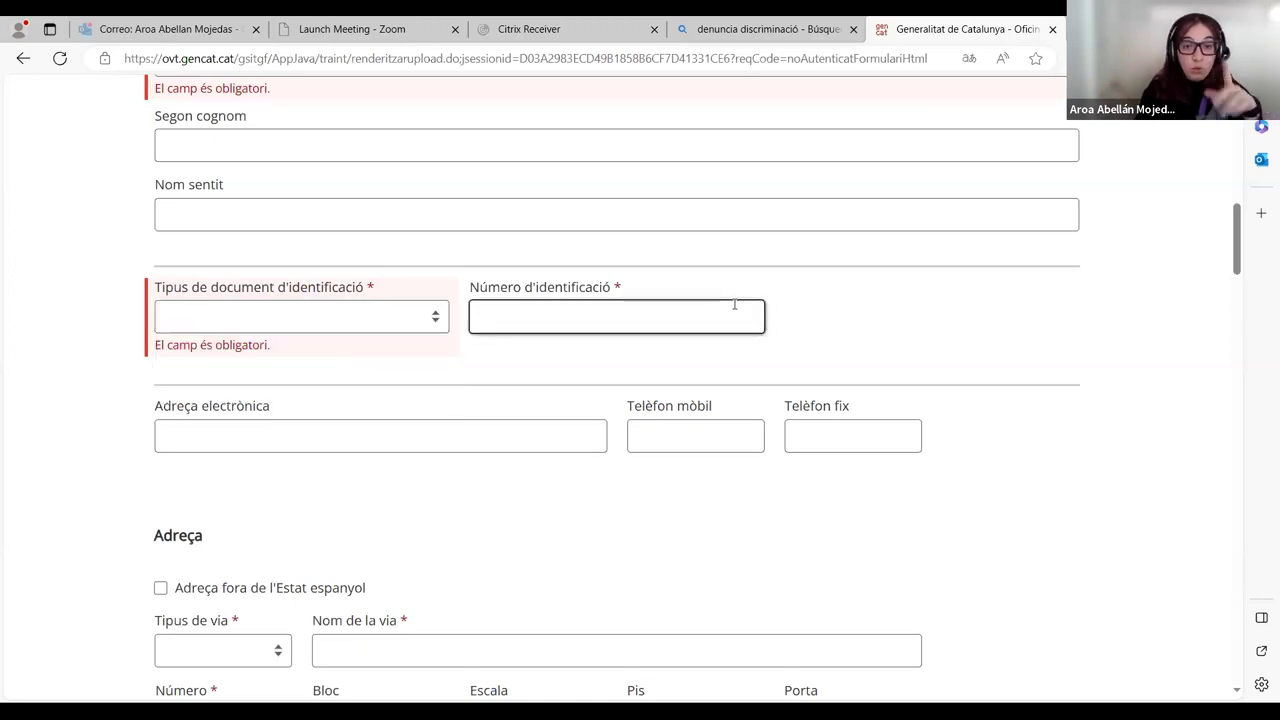
click(157, 427)
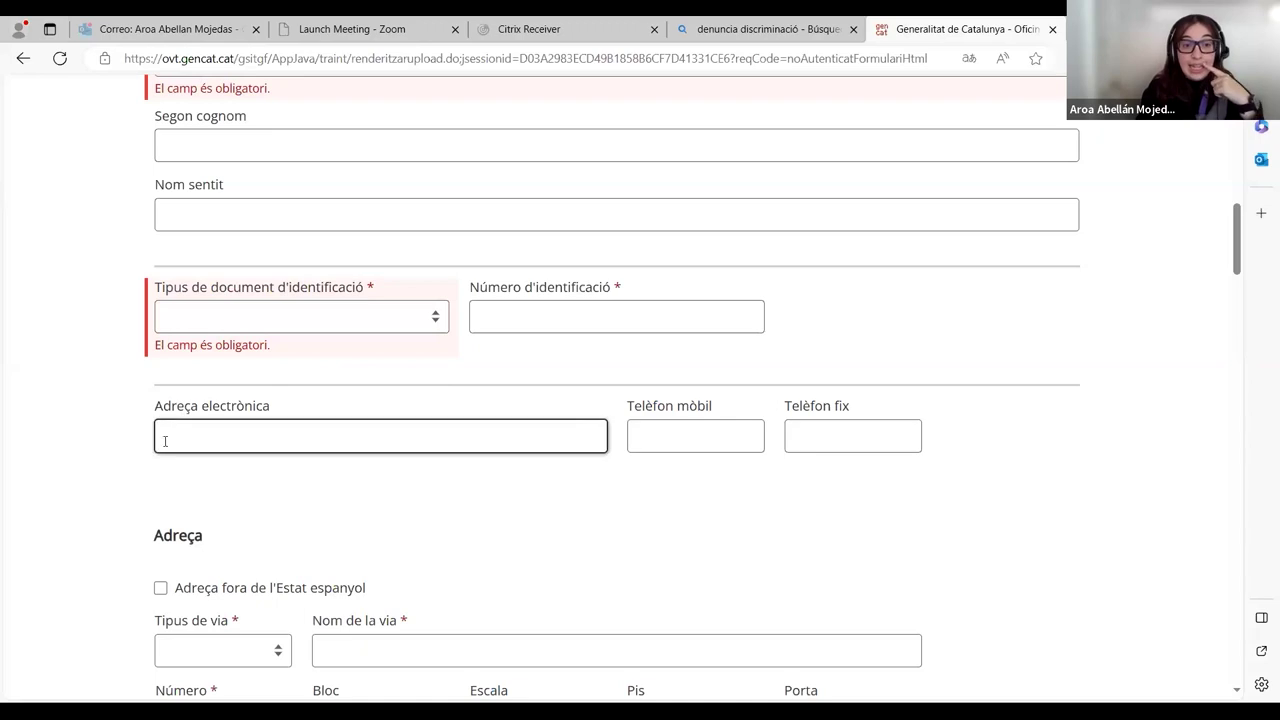
click(669, 437)
click(821, 436)
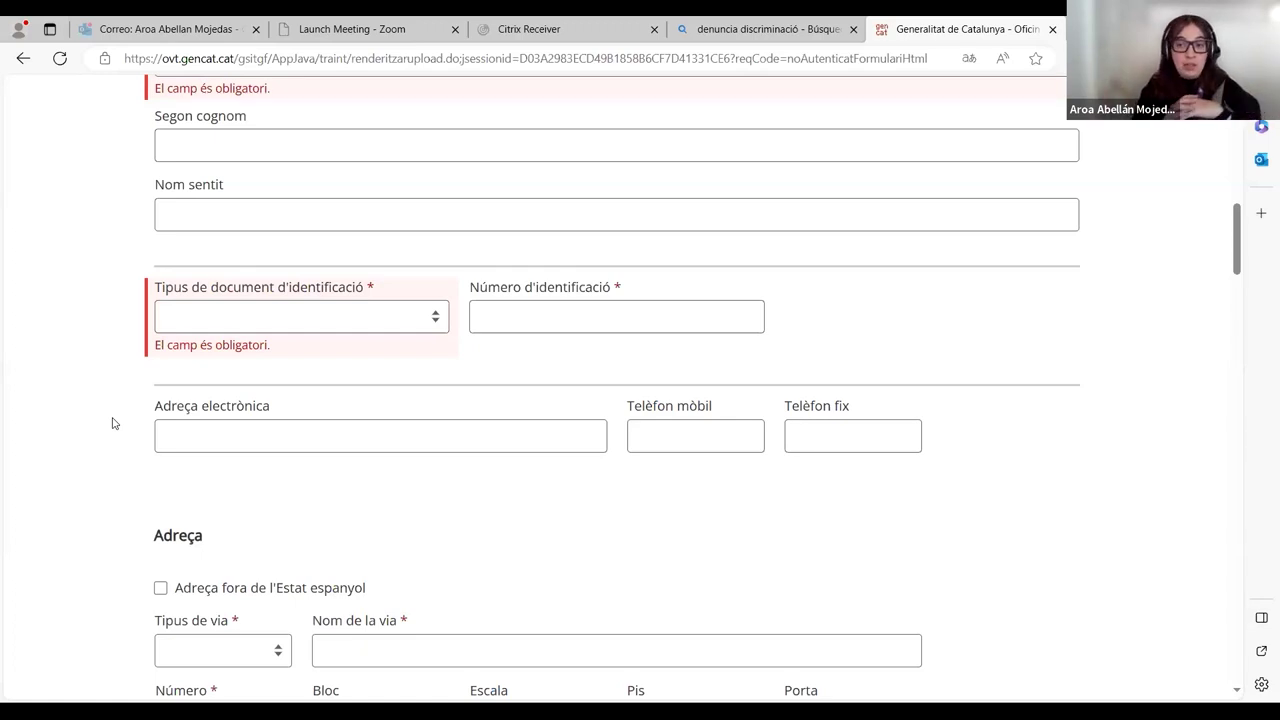
Step: Try the Adreça fora de l'Estat espanyol option, clear it again and go through the address fields
scroll(112, 423, down, 4)
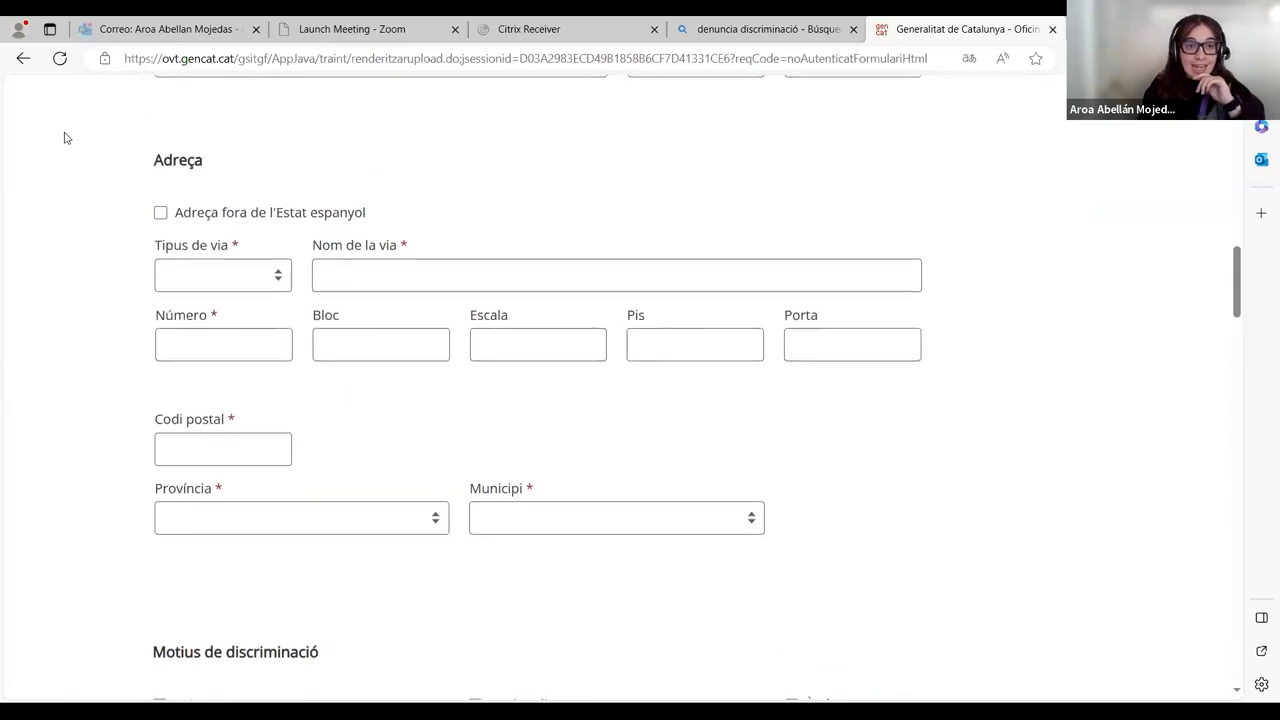
click(165, 217)
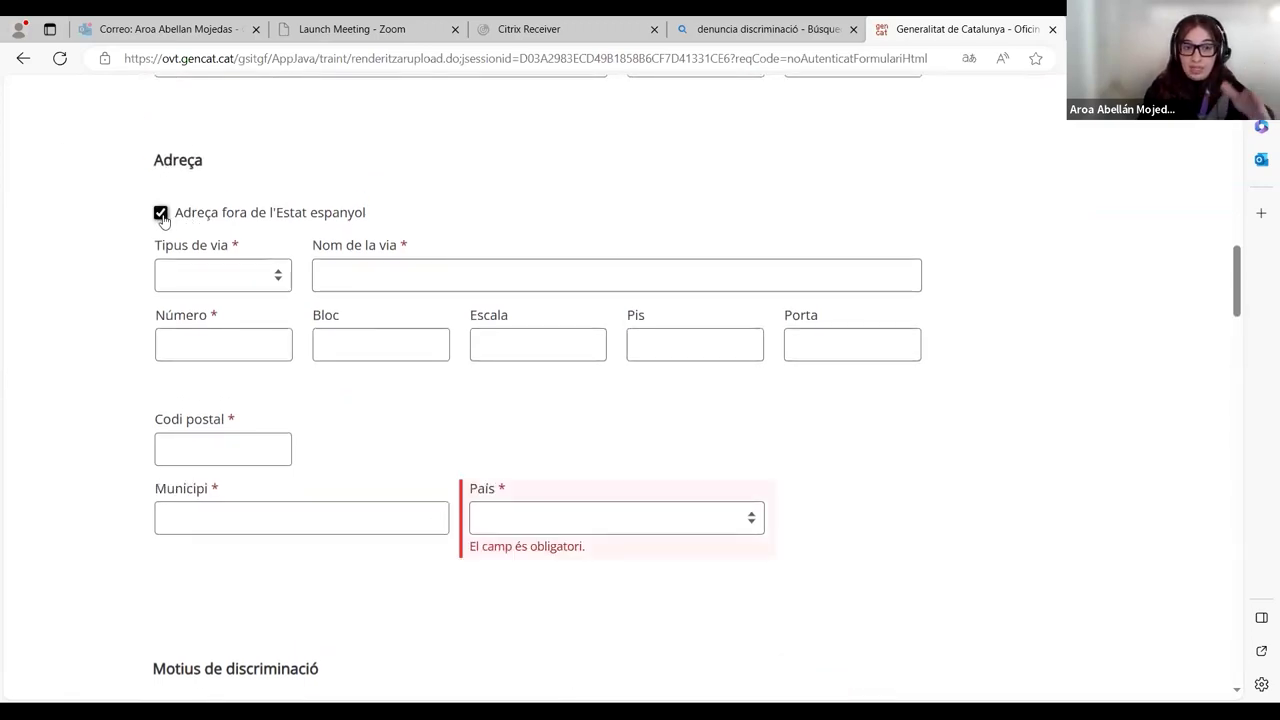
click(161, 215)
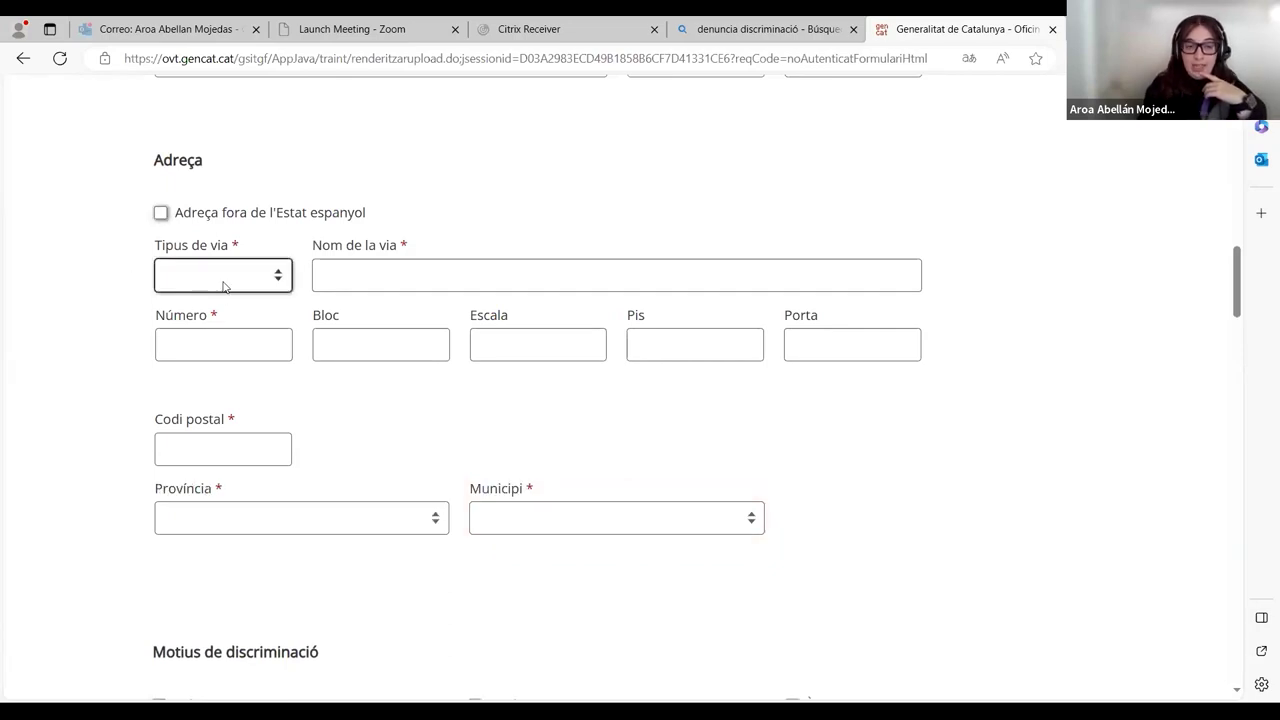
click(270, 335)
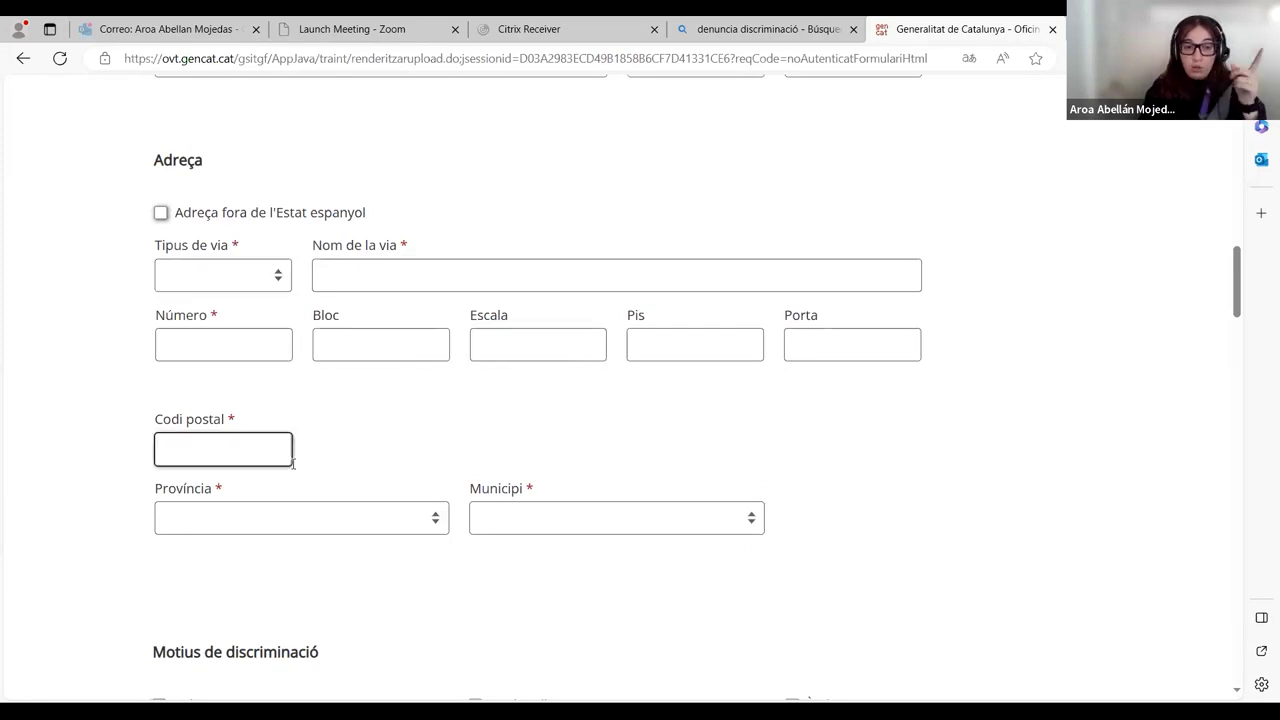
Step: Review the Motius de discriminació section and set the complaint's presenter to Persona denunciant dels fets
scroll(937, 493, down, 5)
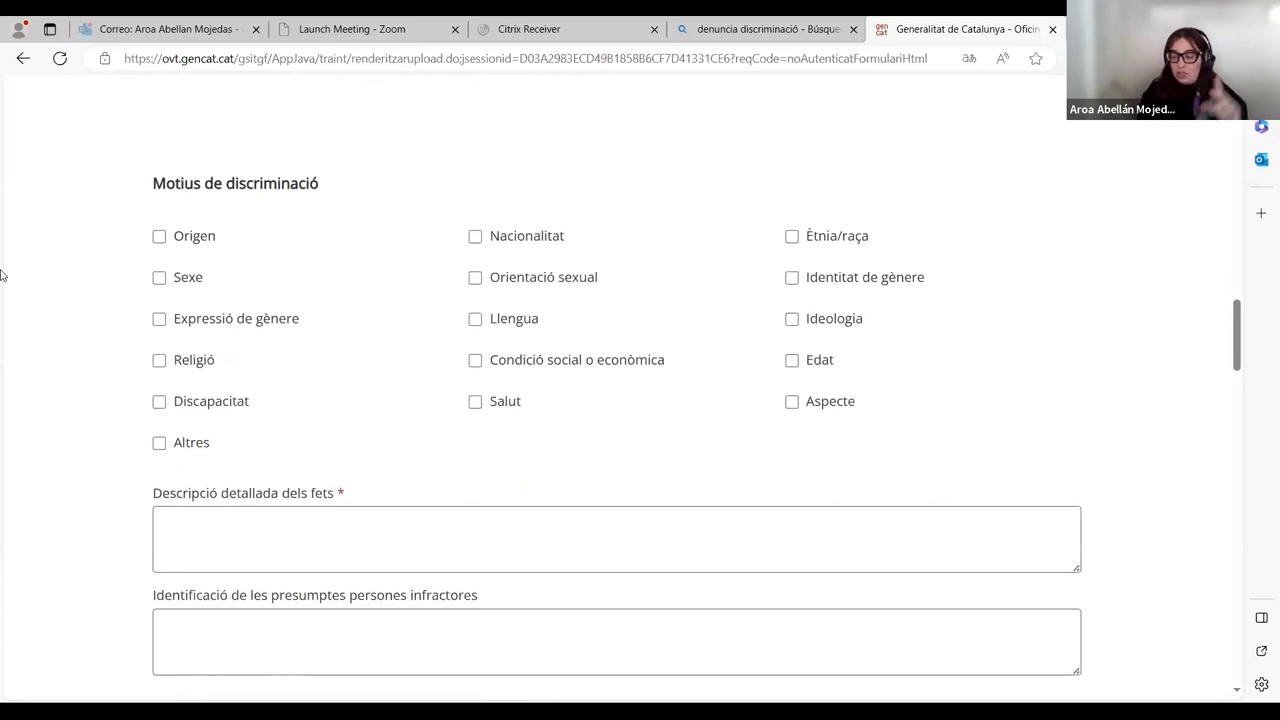
scroll(46, 351, up, 10)
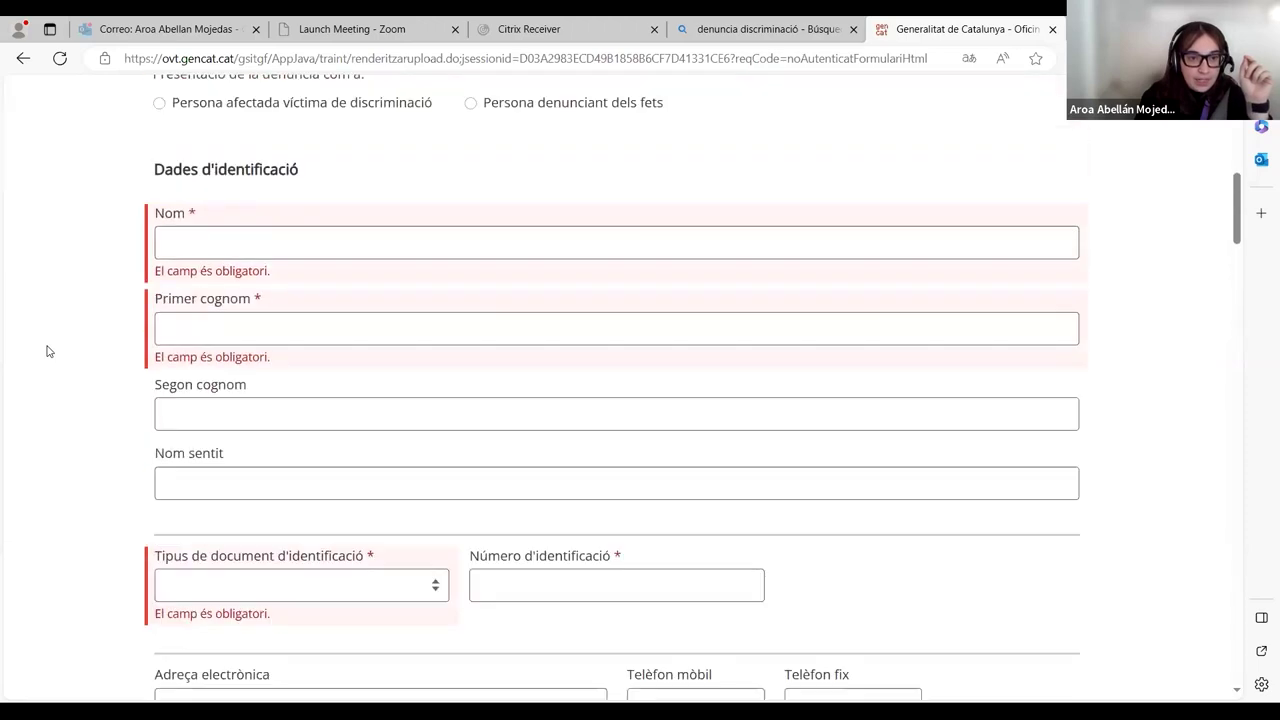
scroll(46, 351, up, 2)
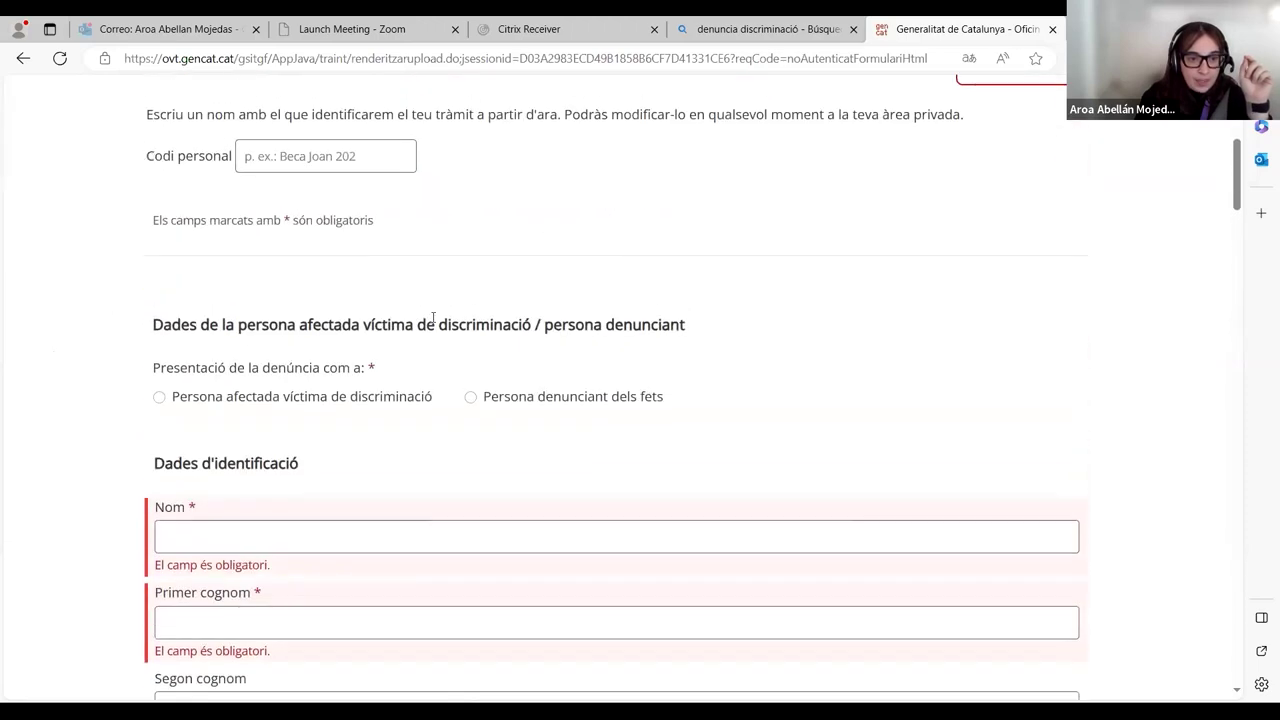
click(472, 397)
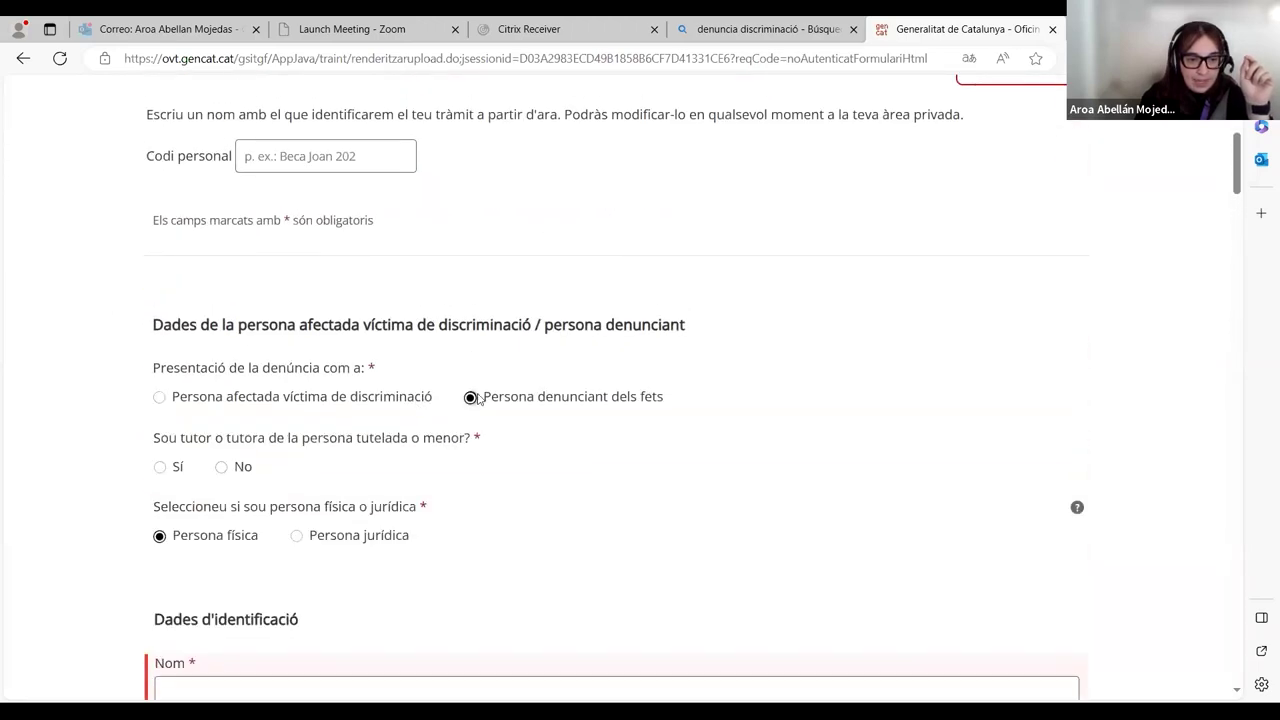
Step: Try the Sí answer to Sou tutor o tutora de la persona tutelada o menor? and set it to No
scroll(478, 398, down, 1)
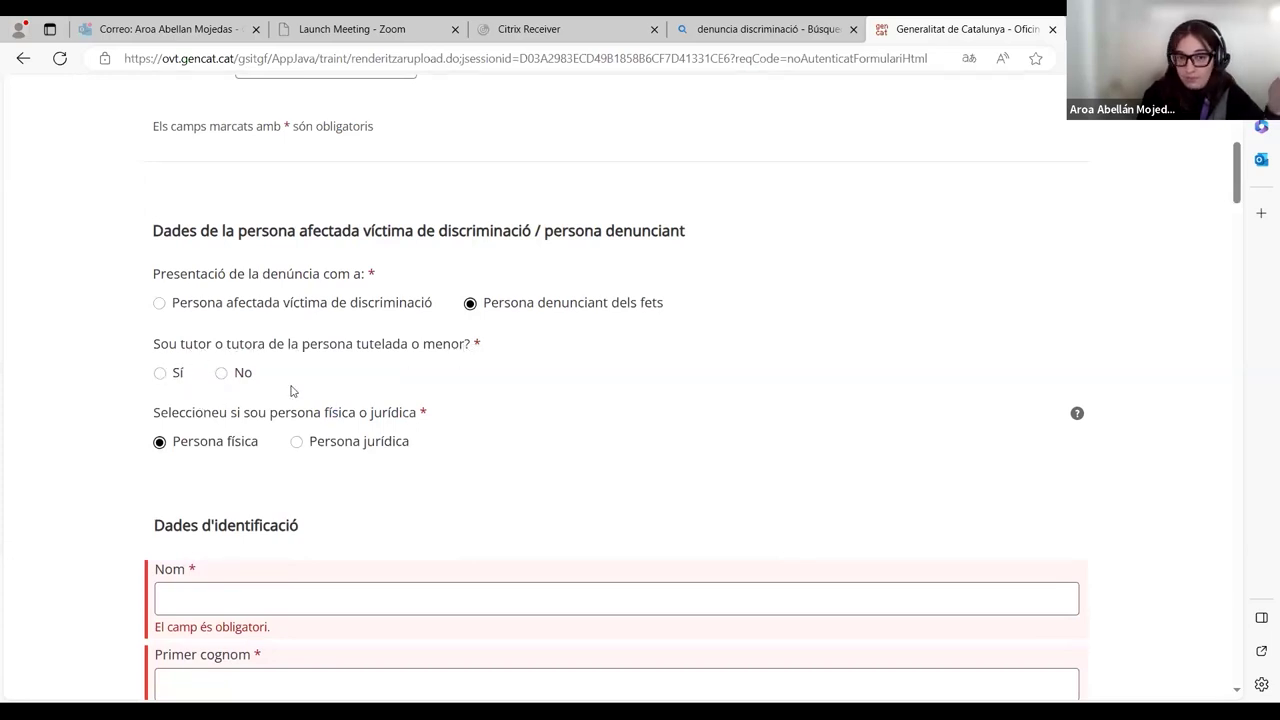
click(222, 374)
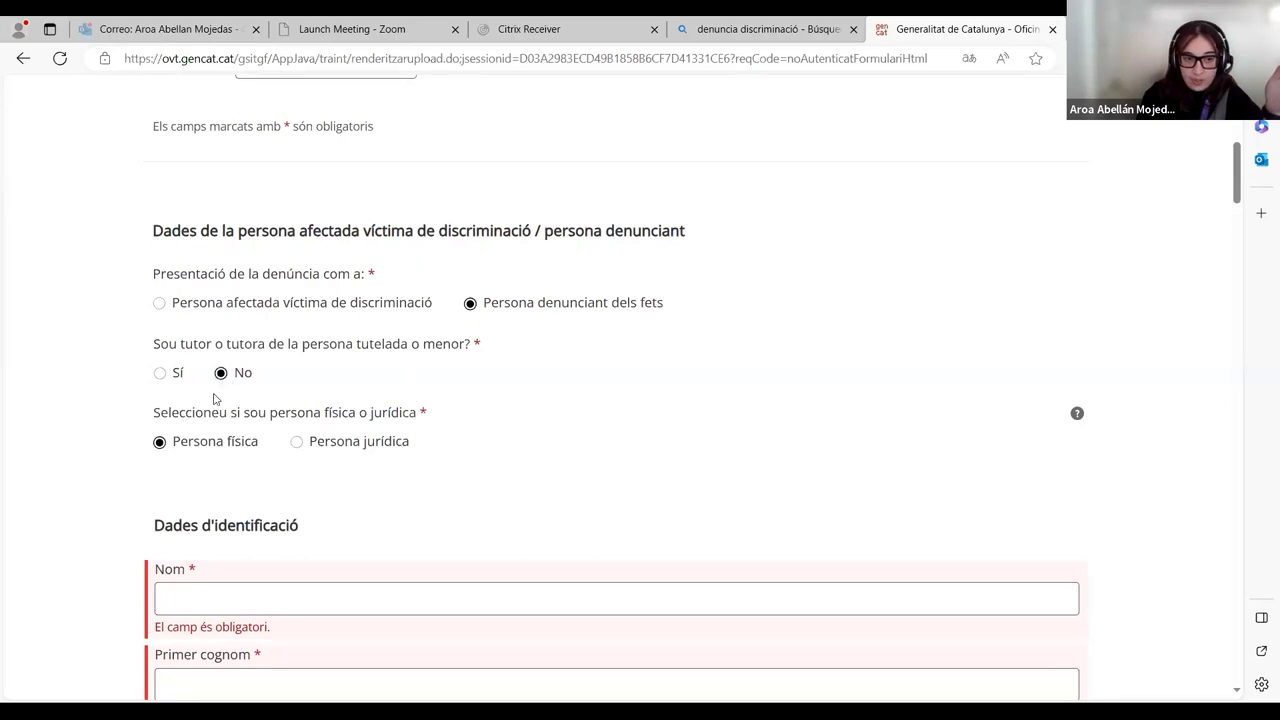
click(160, 373)
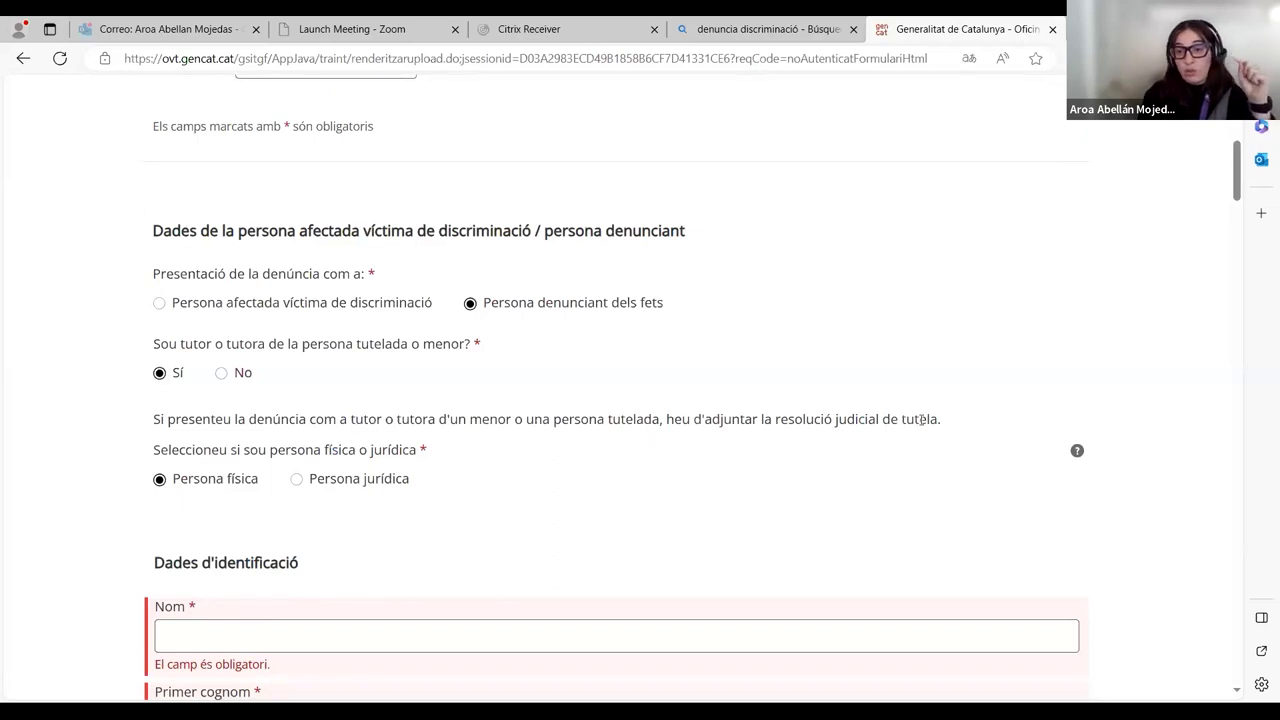
click(221, 374)
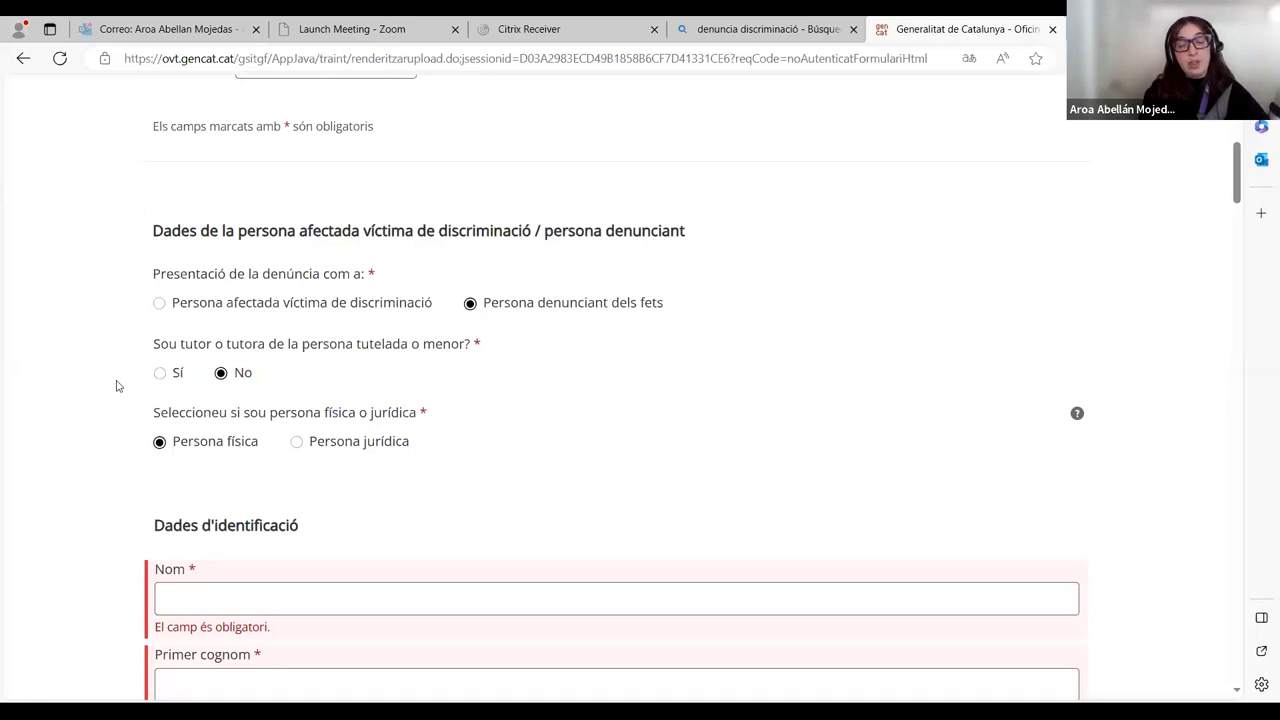
Step: Review the complainant's identification and address fields and the identification section for the first affected victim of discrimination
scroll(33, 363, down, 1)
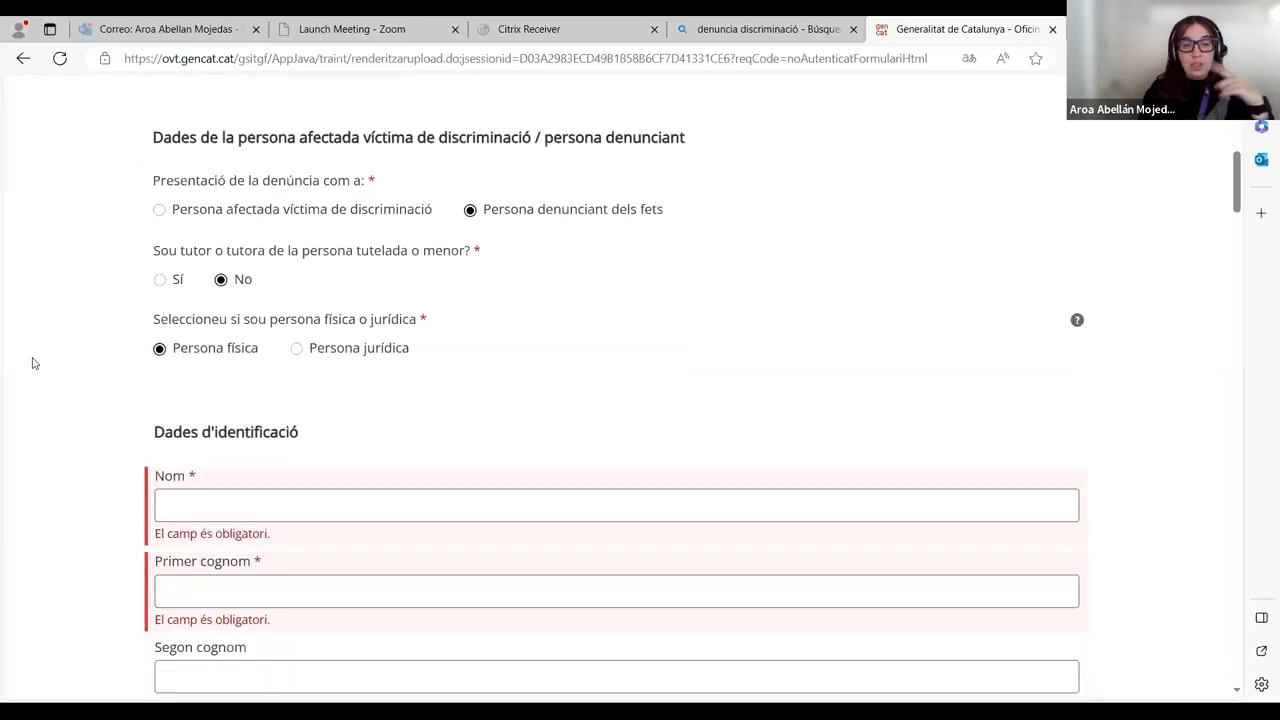
scroll(33, 363, down, 12)
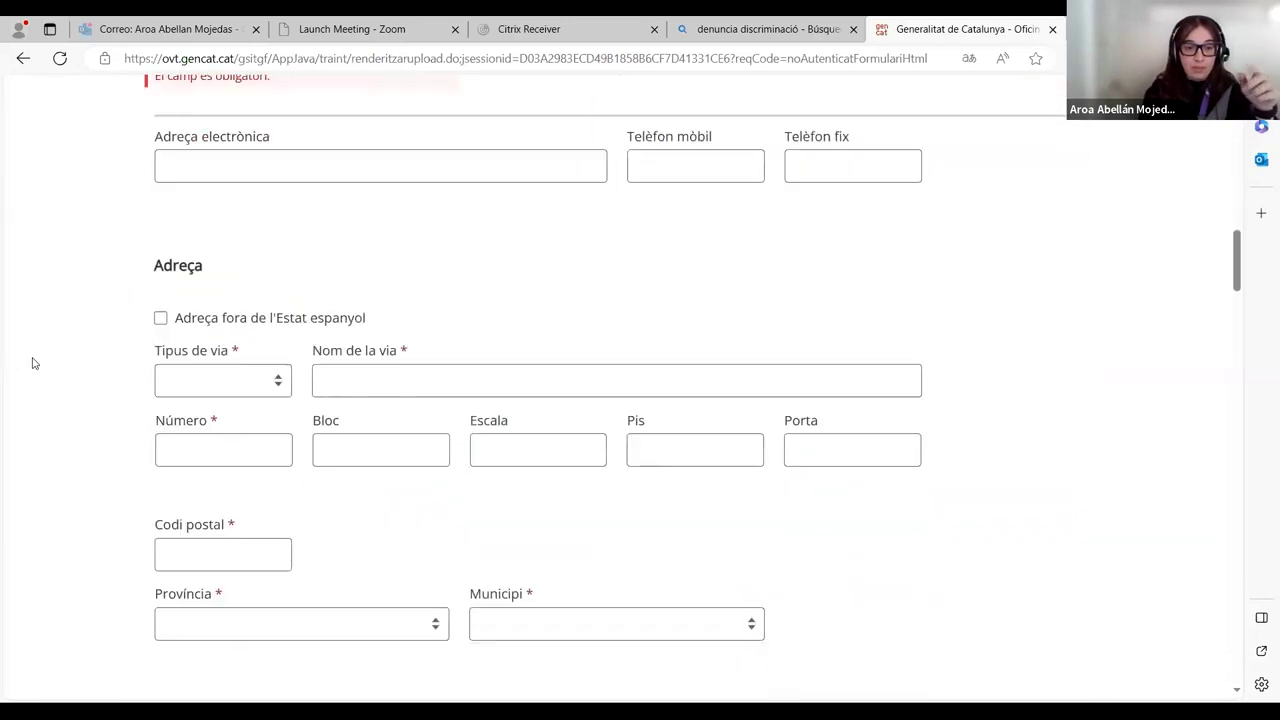
scroll(33, 363, up, 2)
scroll(33, 363, down, 2)
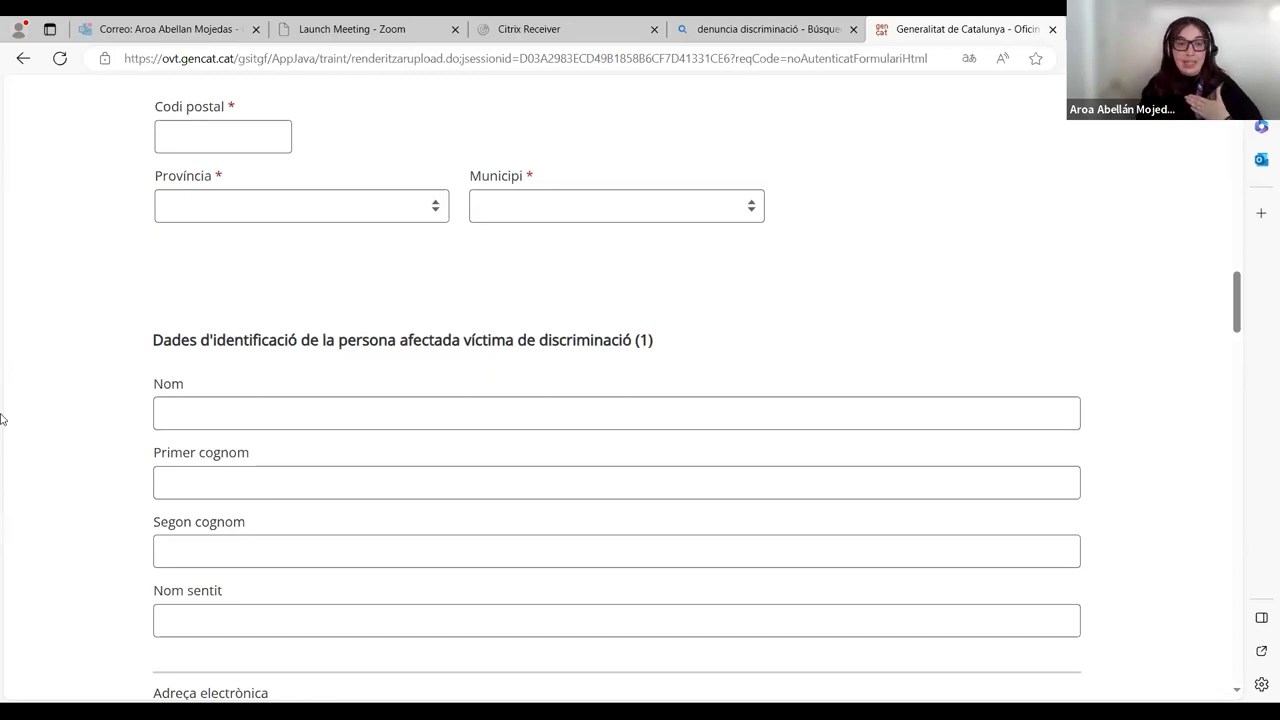
scroll(103, 366, up, 2)
scroll(104, 365, up, 2)
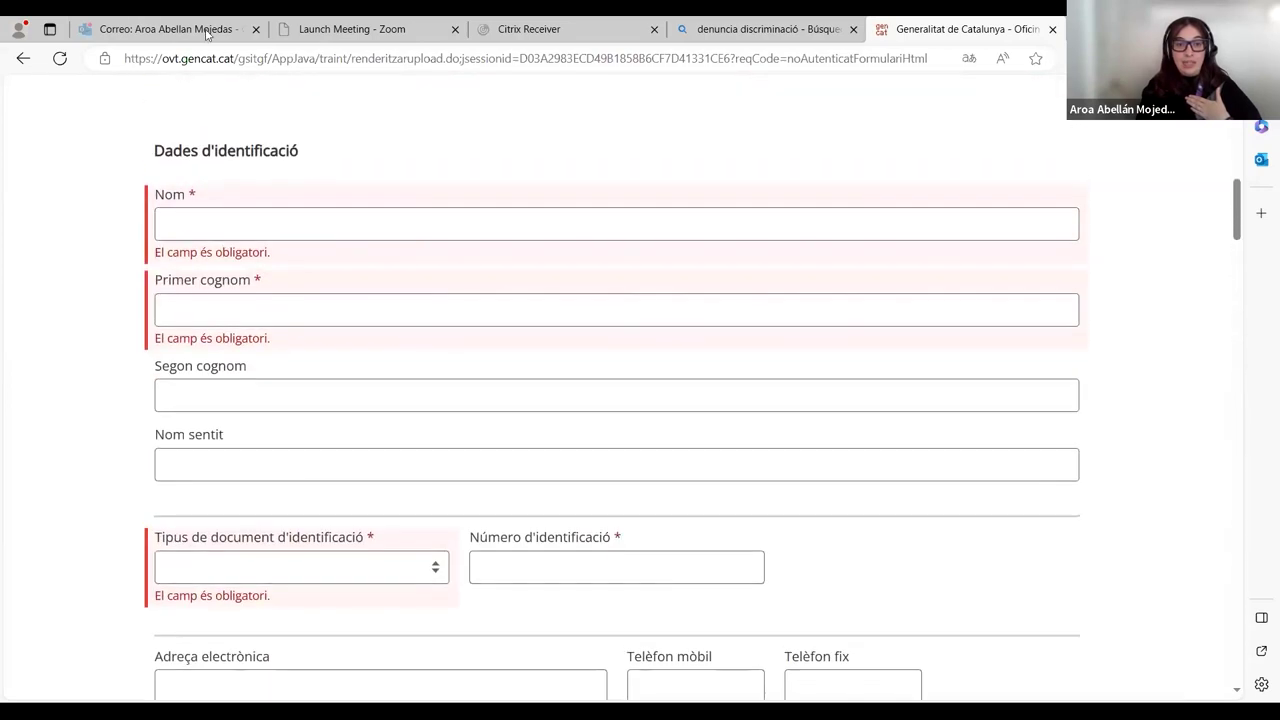
scroll(437, 433, down, 5)
scroll(437, 433, down, 4)
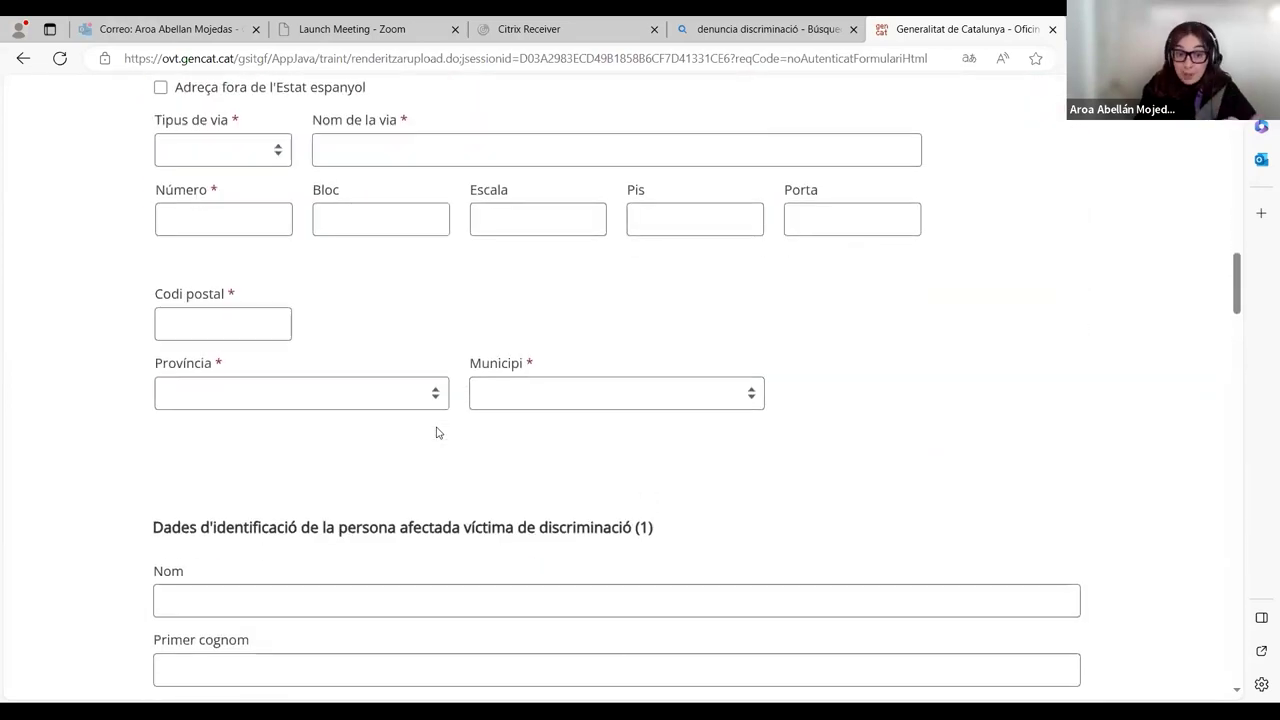
scroll(67, 562, down, 2)
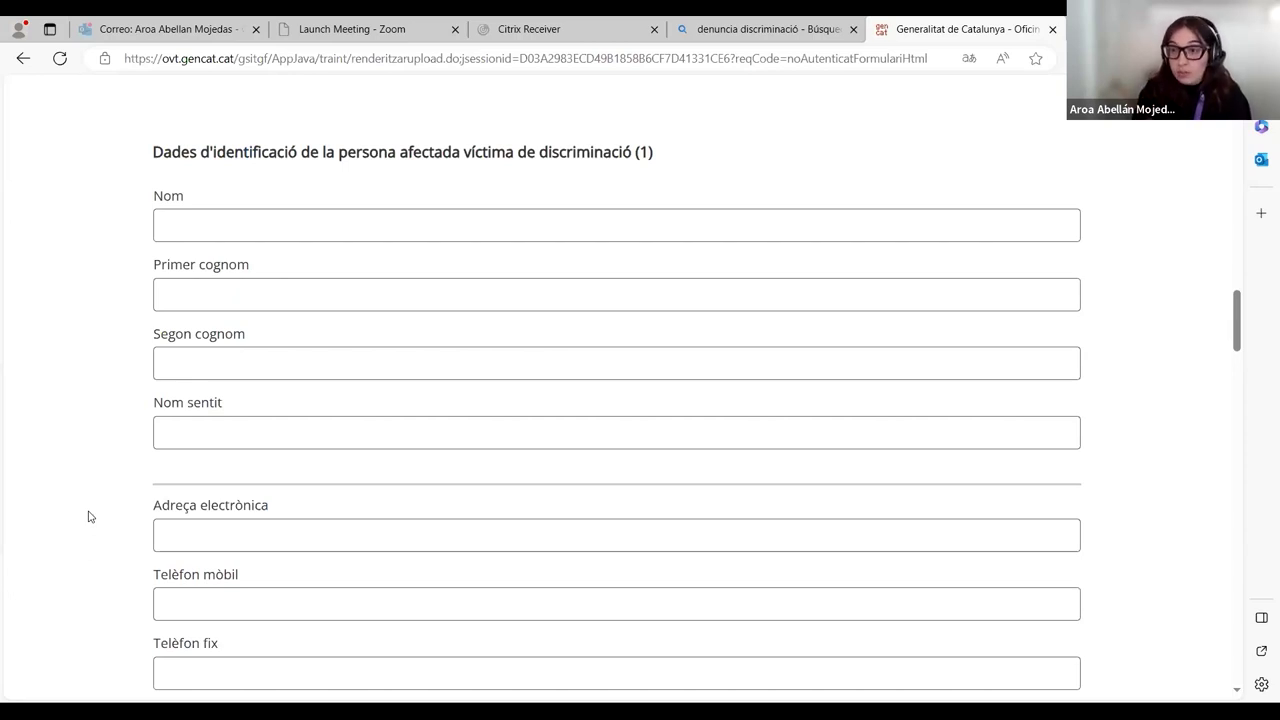
Step: Go through the fields for the description of the facts, the alleged offenders and the place, leaving them empty
scroll(89, 514, down, 7)
click(245, 523)
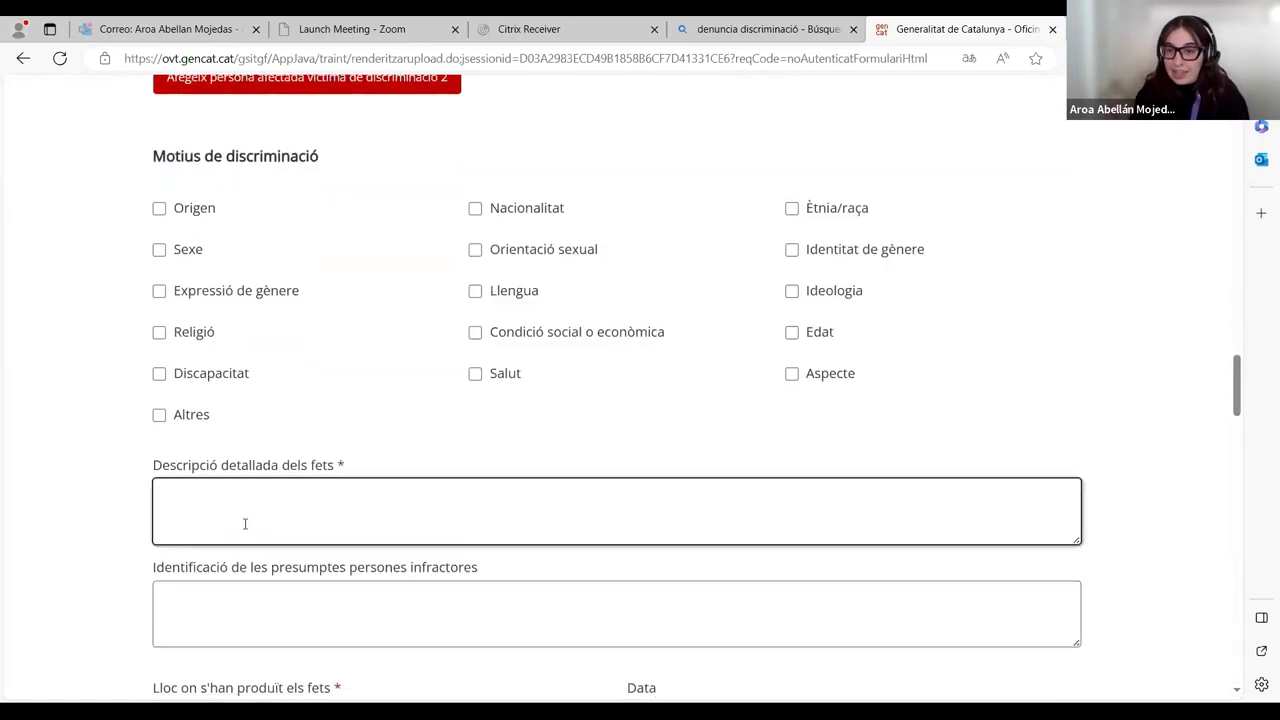
click(243, 626)
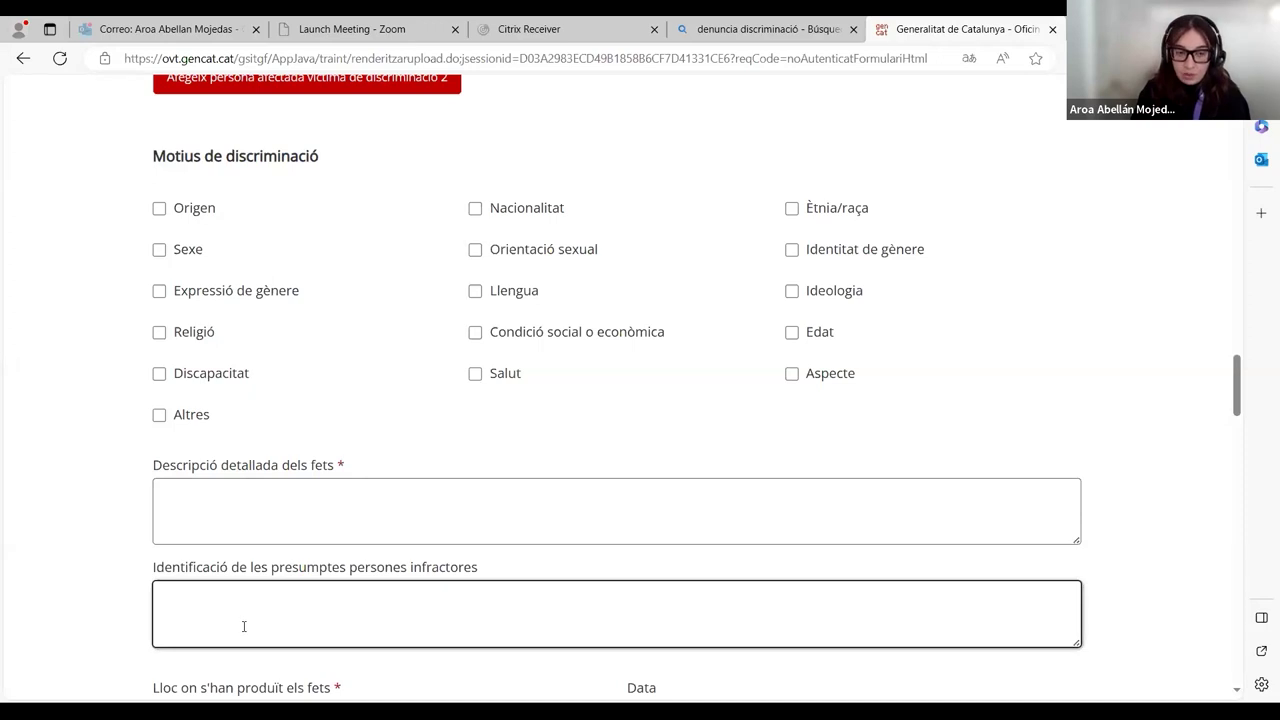
scroll(243, 626, down, 1)
click(209, 634)
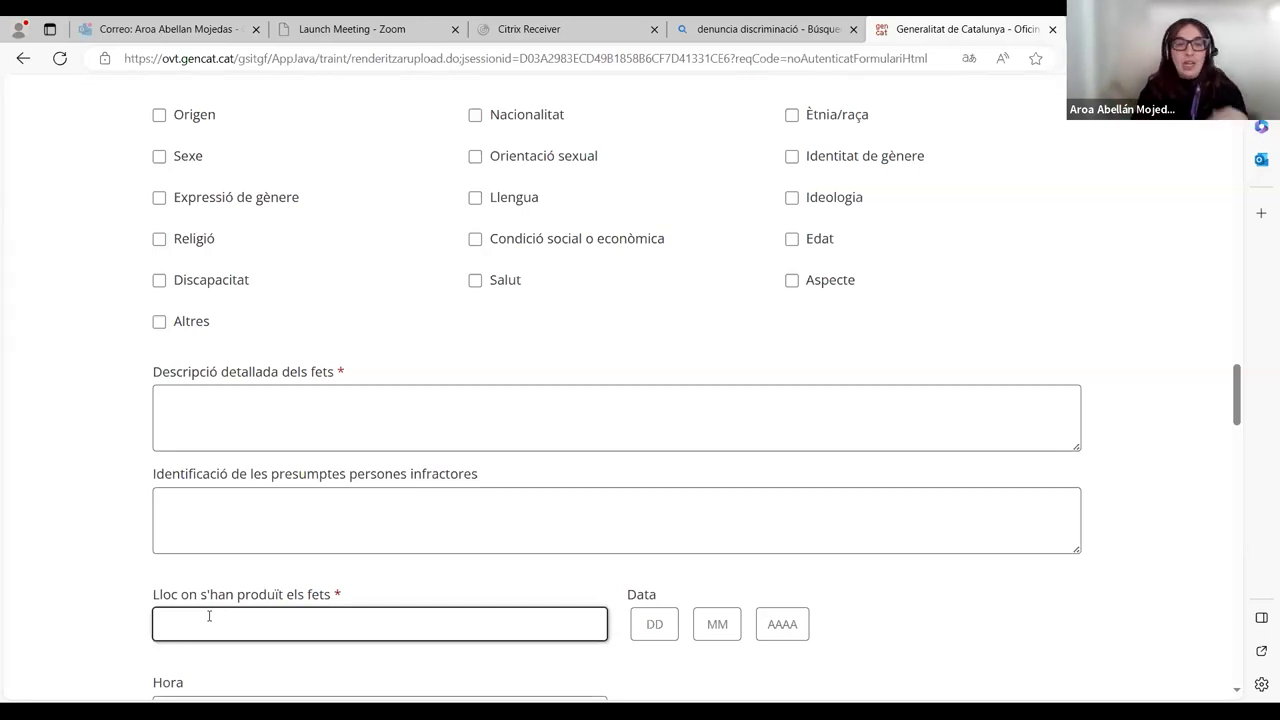
click(105, 532)
click(252, 504)
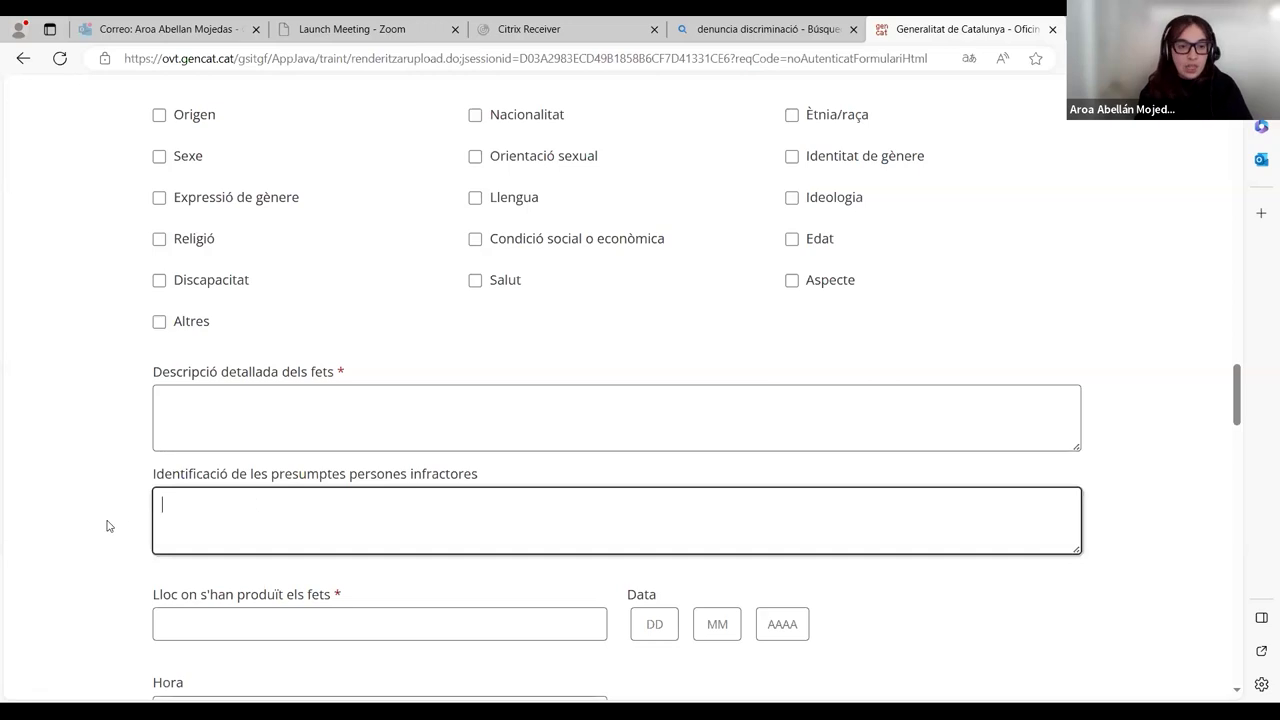
Step: Add a second affected victim of discrimination to the complaint
scroll(109, 526, up, 6)
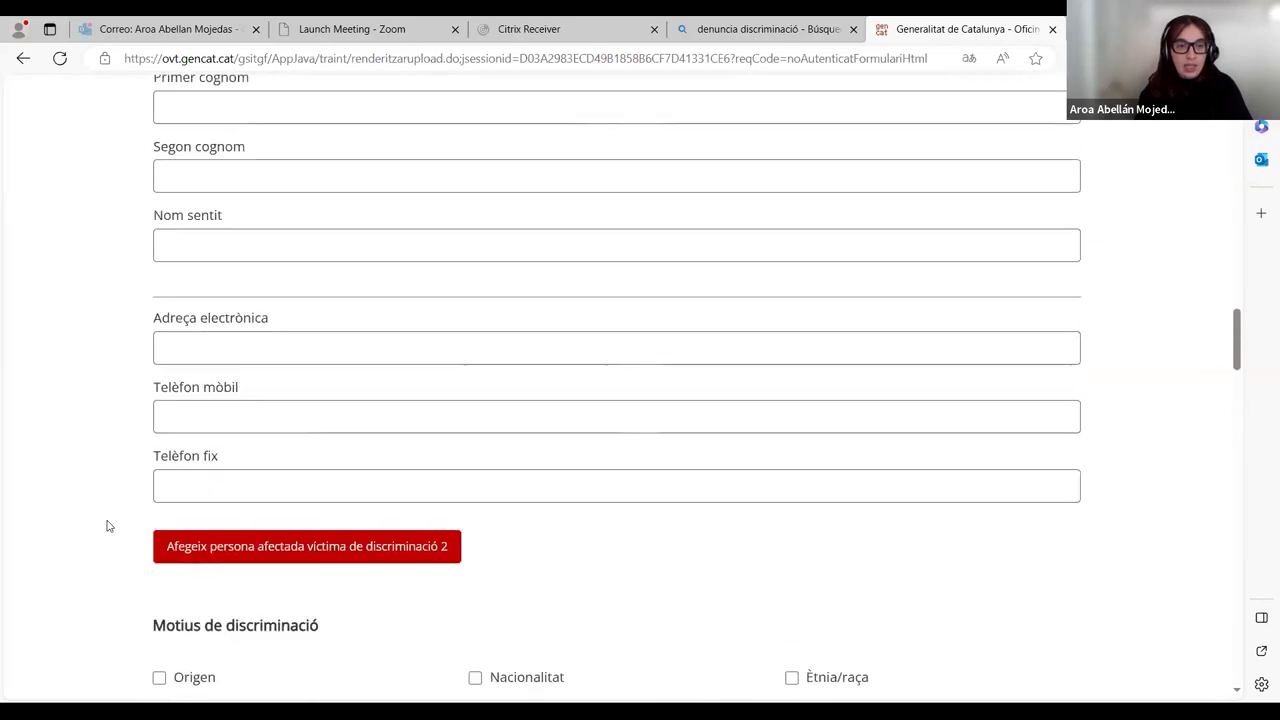
scroll(109, 526, up, 3)
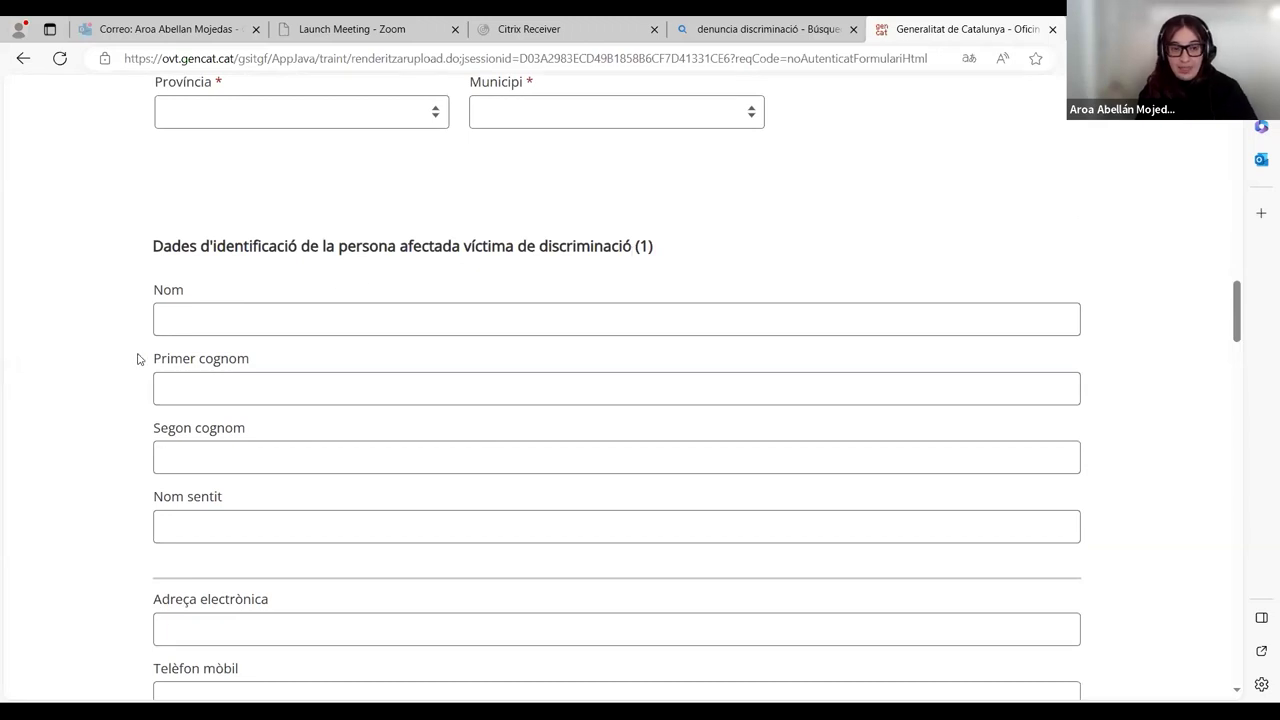
scroll(132, 360, down, 3)
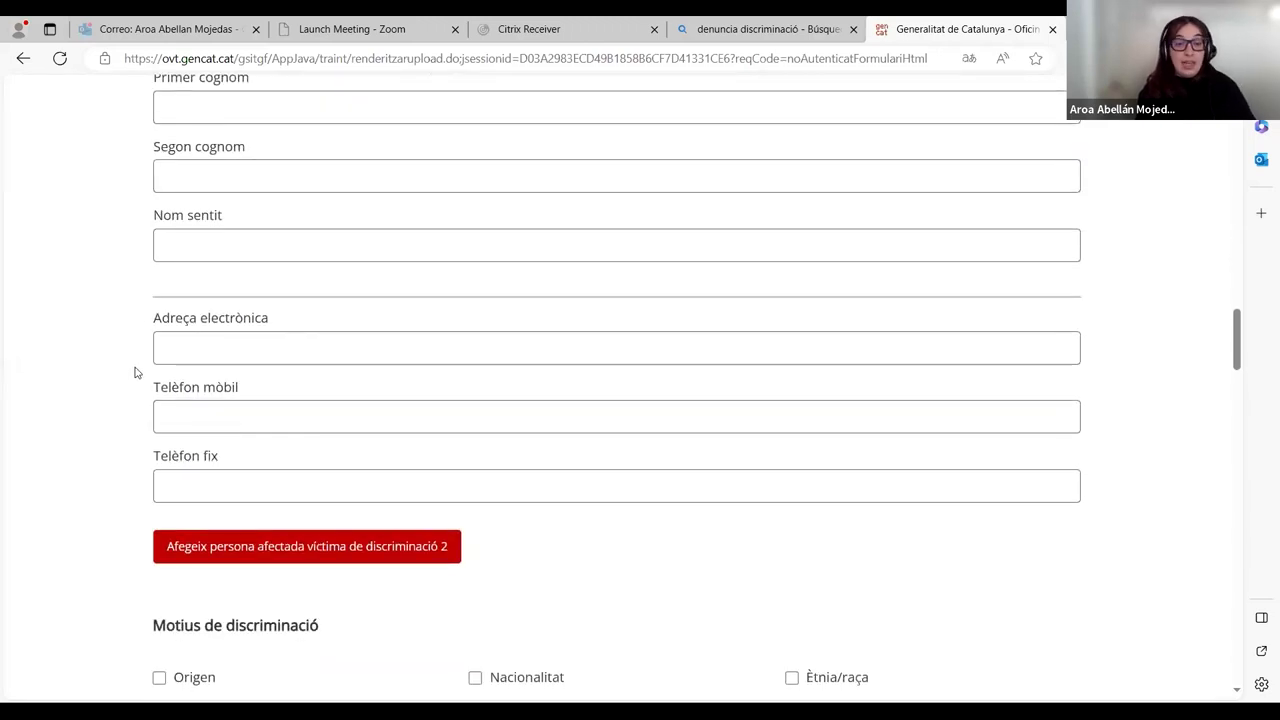
click(242, 546)
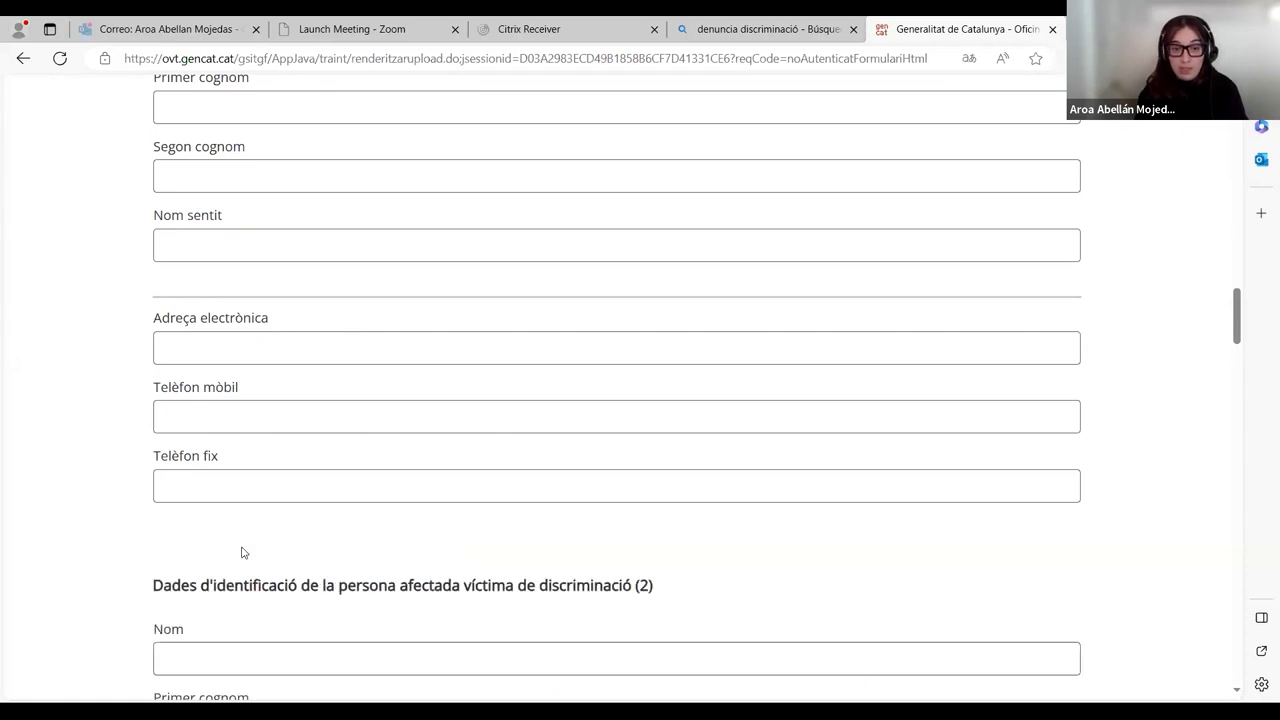
Step: Review the second affected person's identification fields, the option to remove that person, and the neighbouring form sections
scroll(245, 540, down, 6)
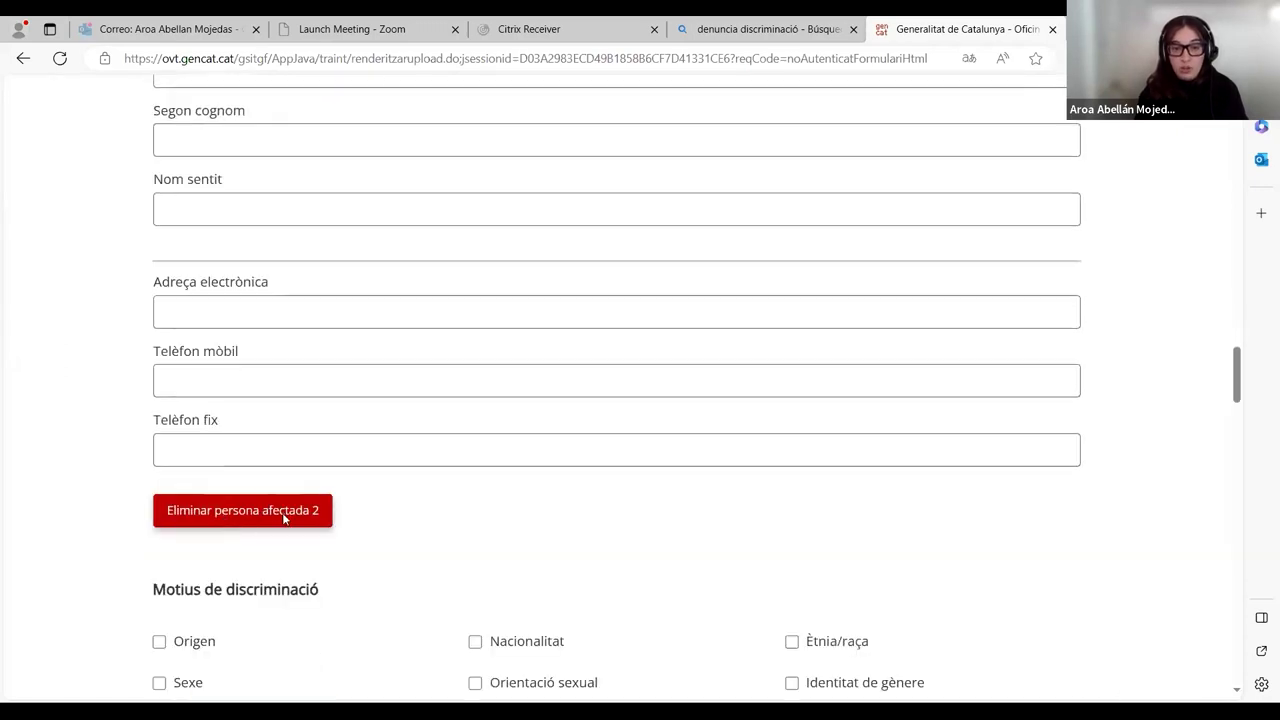
click(156, 368)
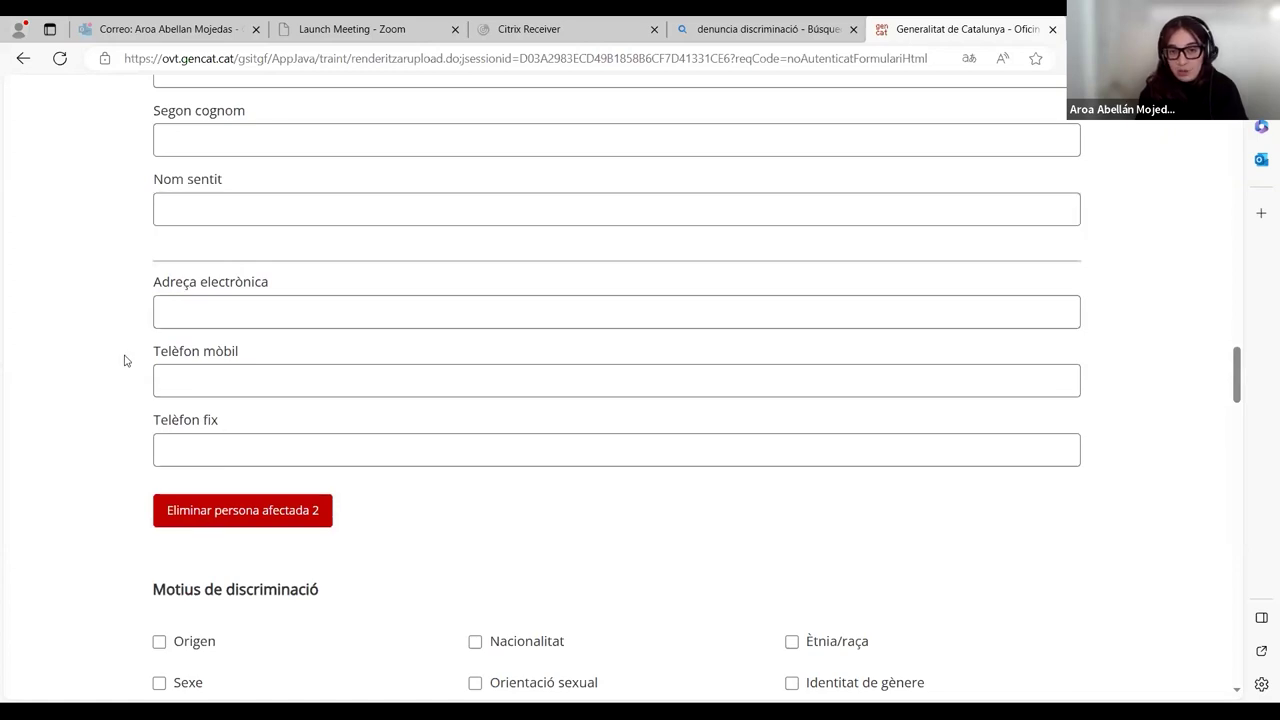
scroll(125, 360, up, 4)
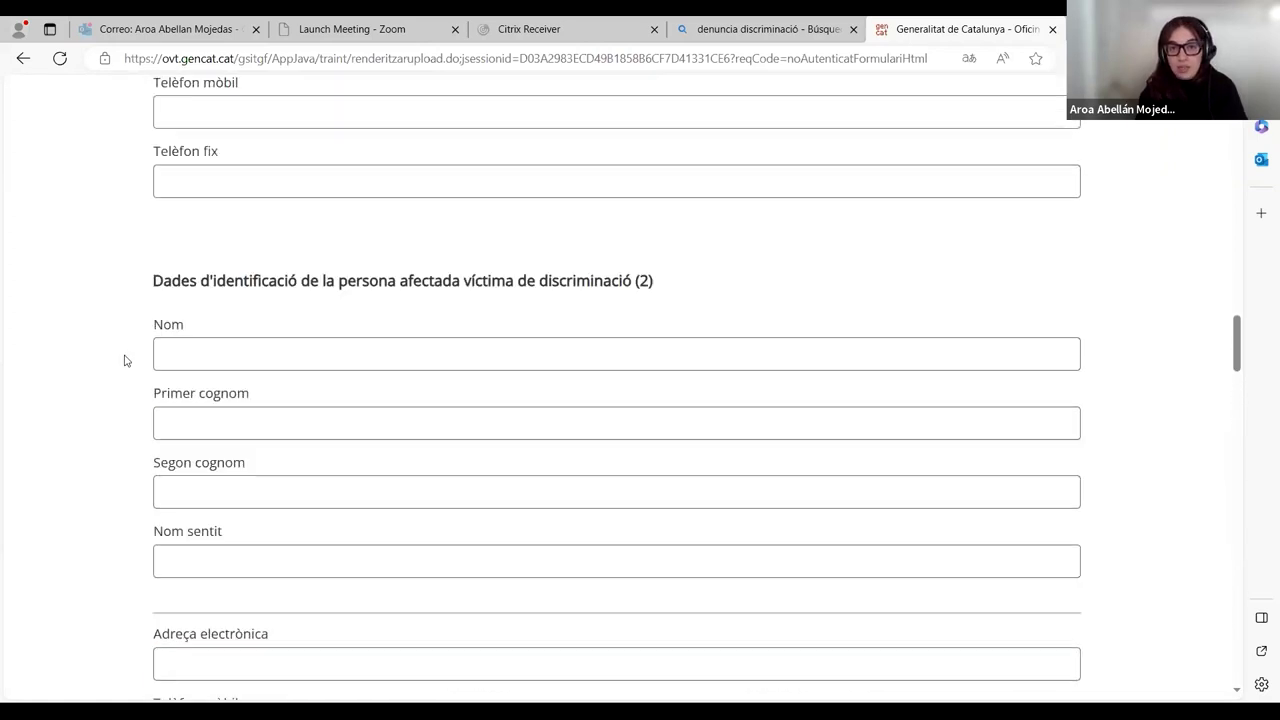
scroll(125, 360, down, 10)
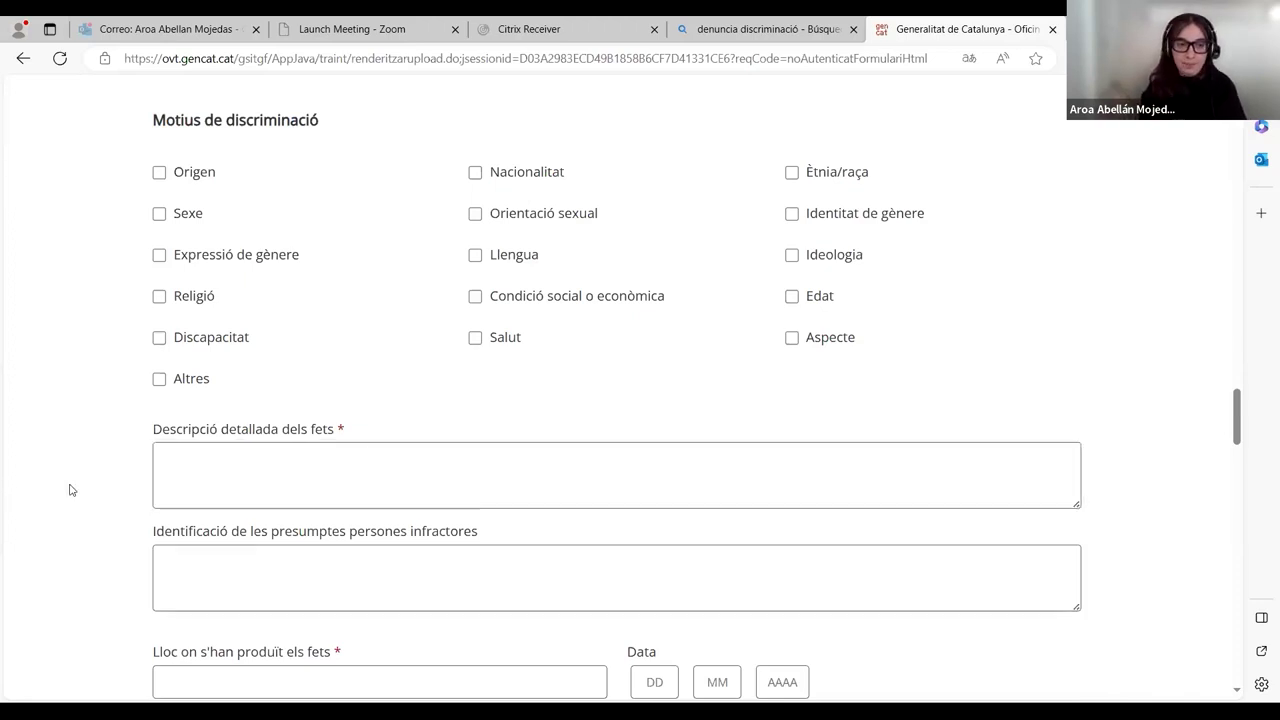
scroll(70, 490, up, 12)
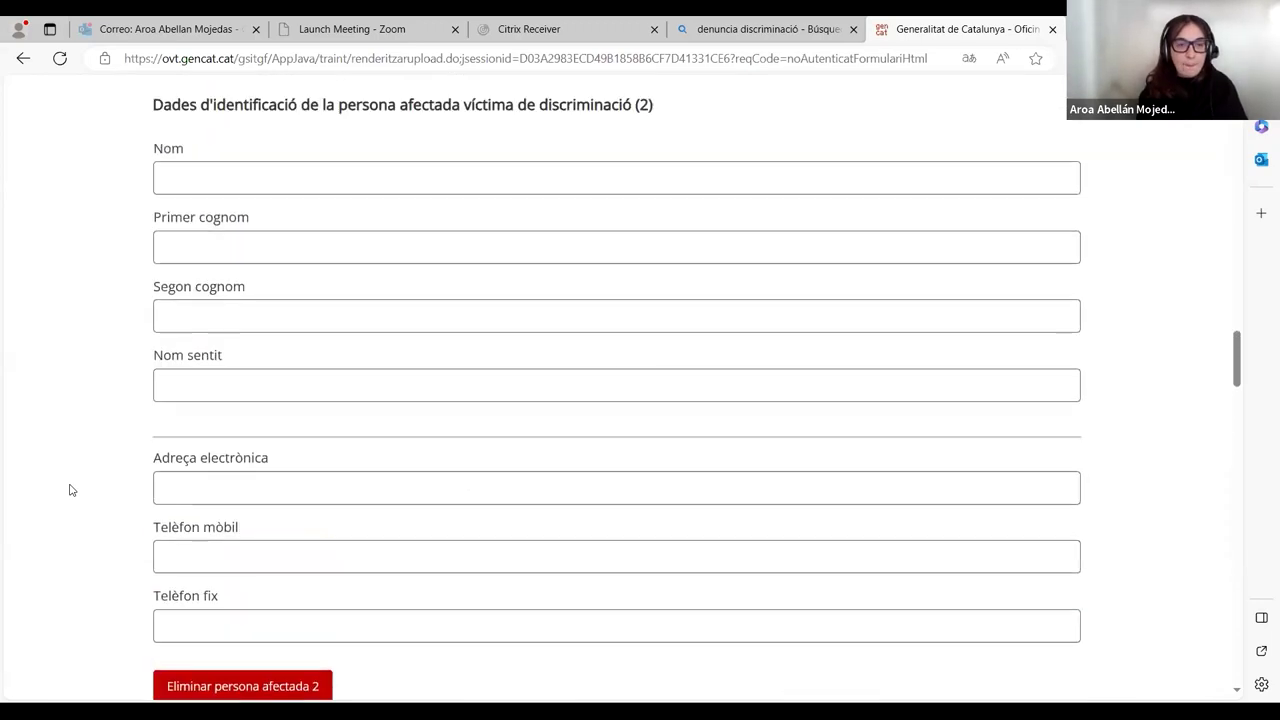
scroll(70, 490, up, 10)
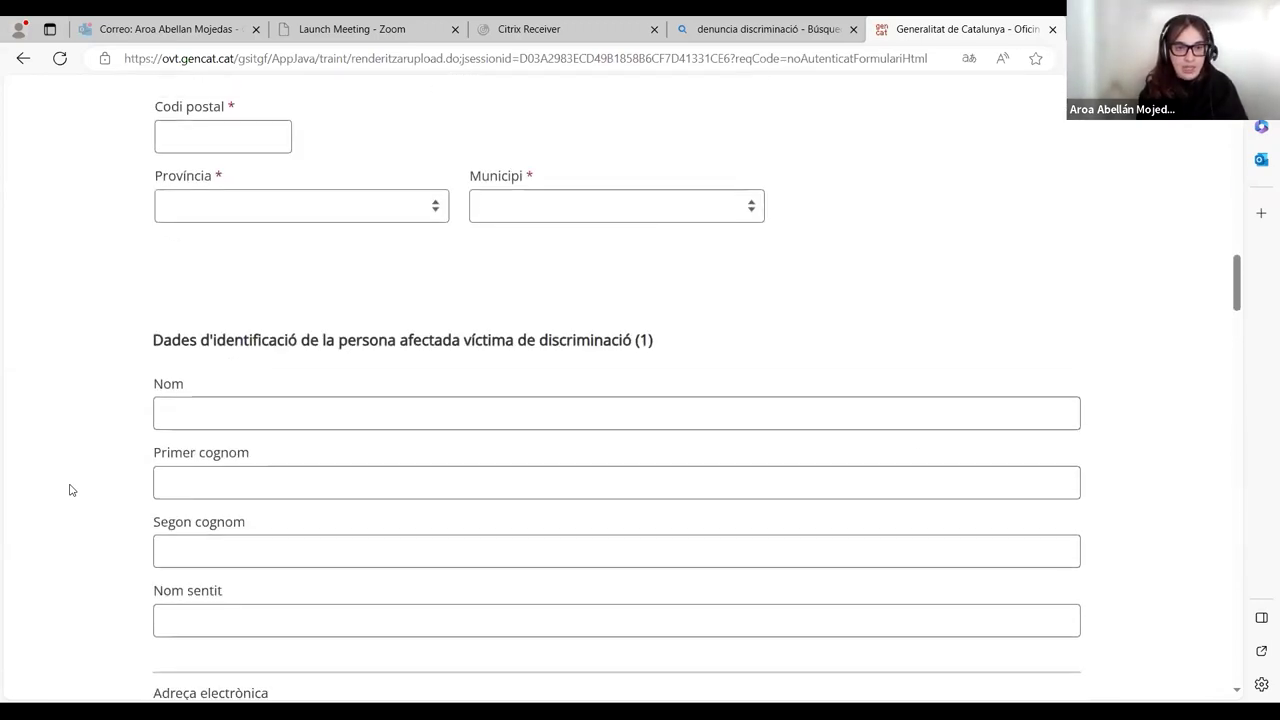
scroll(70, 490, down, 2)
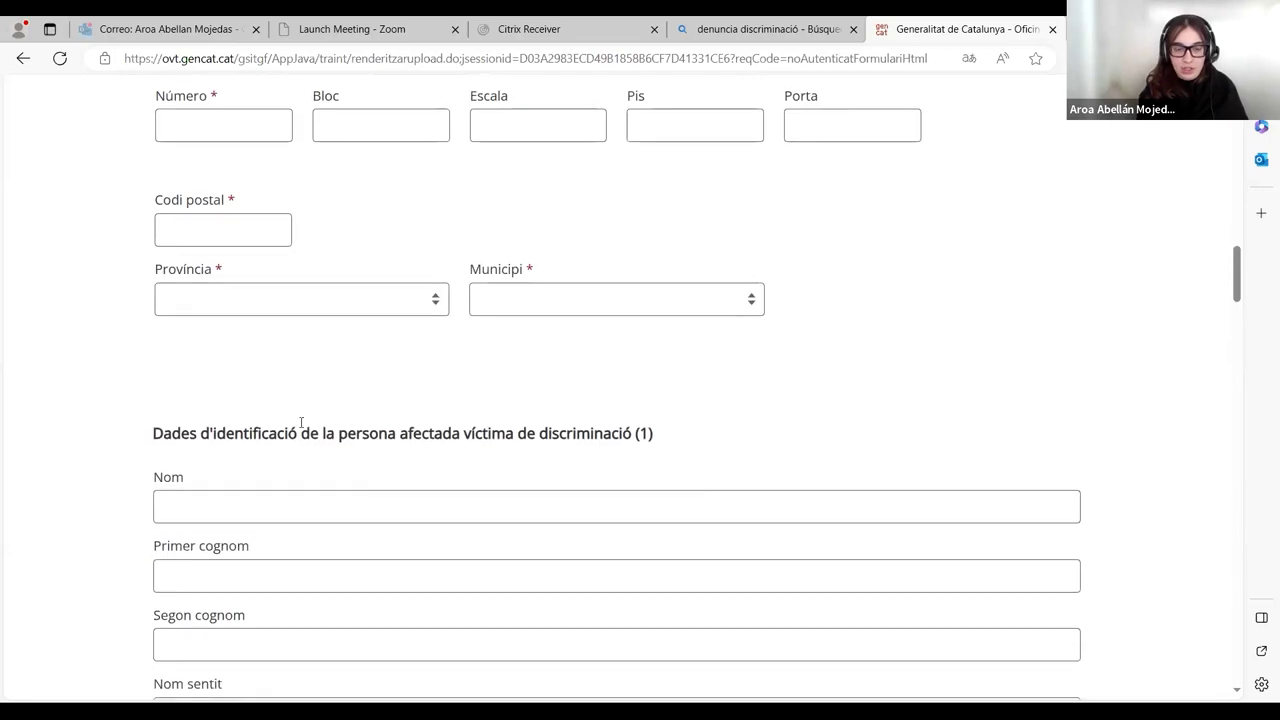
scroll(153, 421, down, 3)
Step: Set the complainant type to Persona jurídica and go through the entity's identification and representative fields, leaving them empty
scroll(160, 400, up, 15)
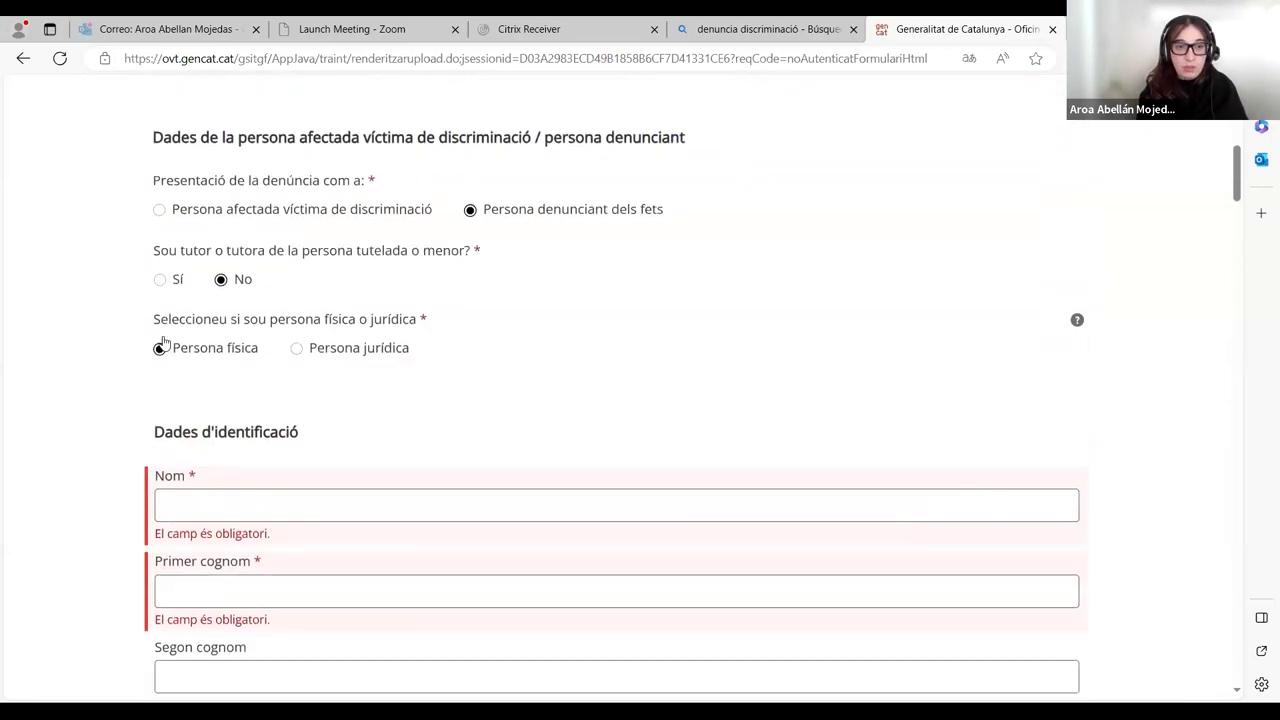
click(296, 348)
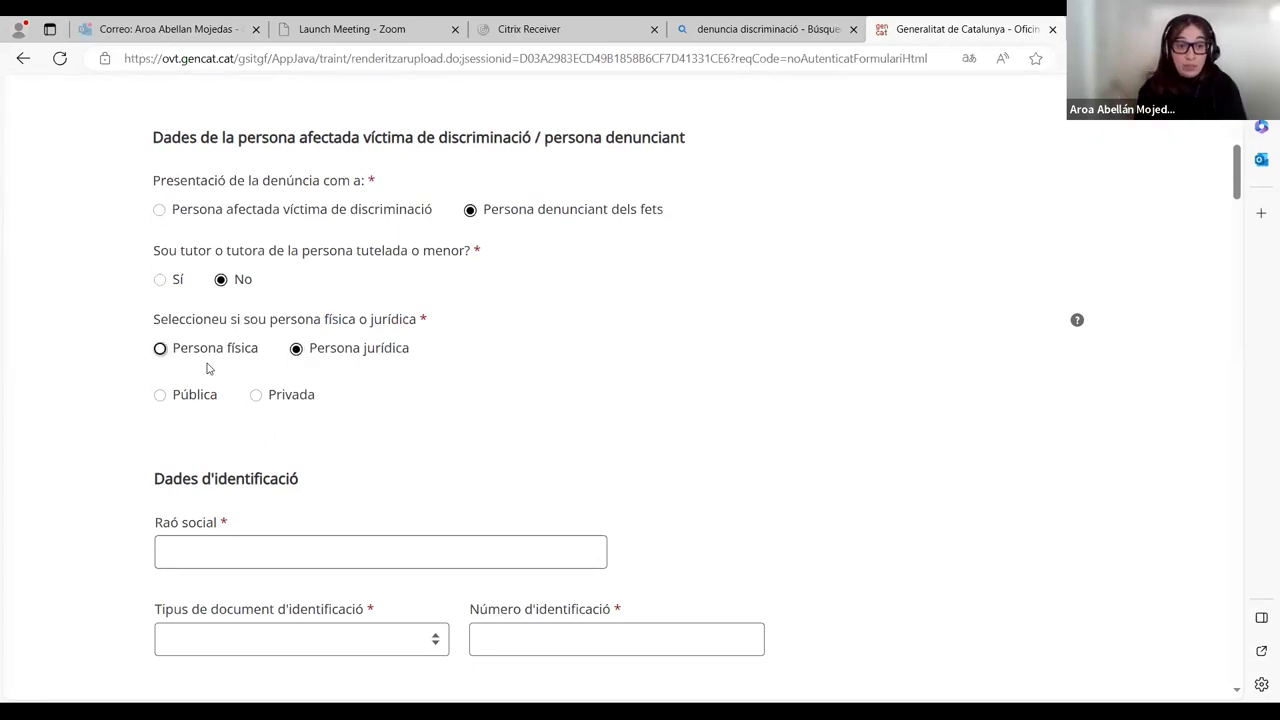
scroll(145, 397, down, 1)
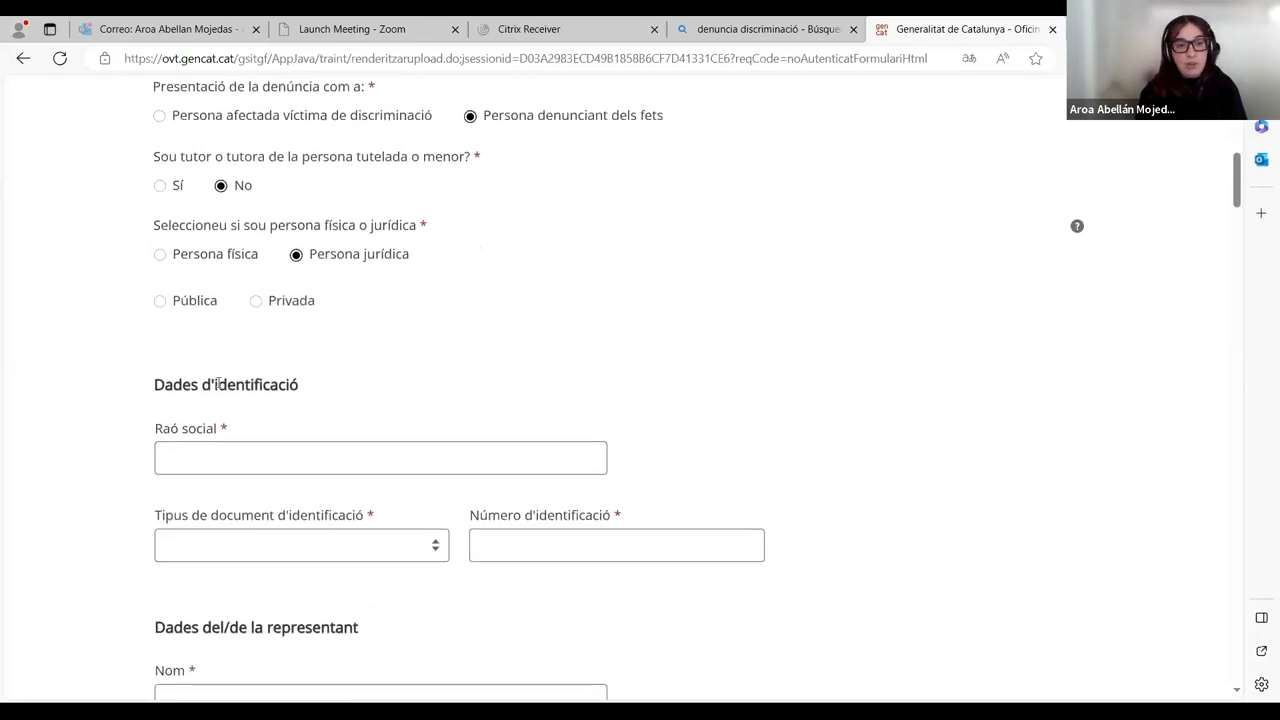
click(197, 446)
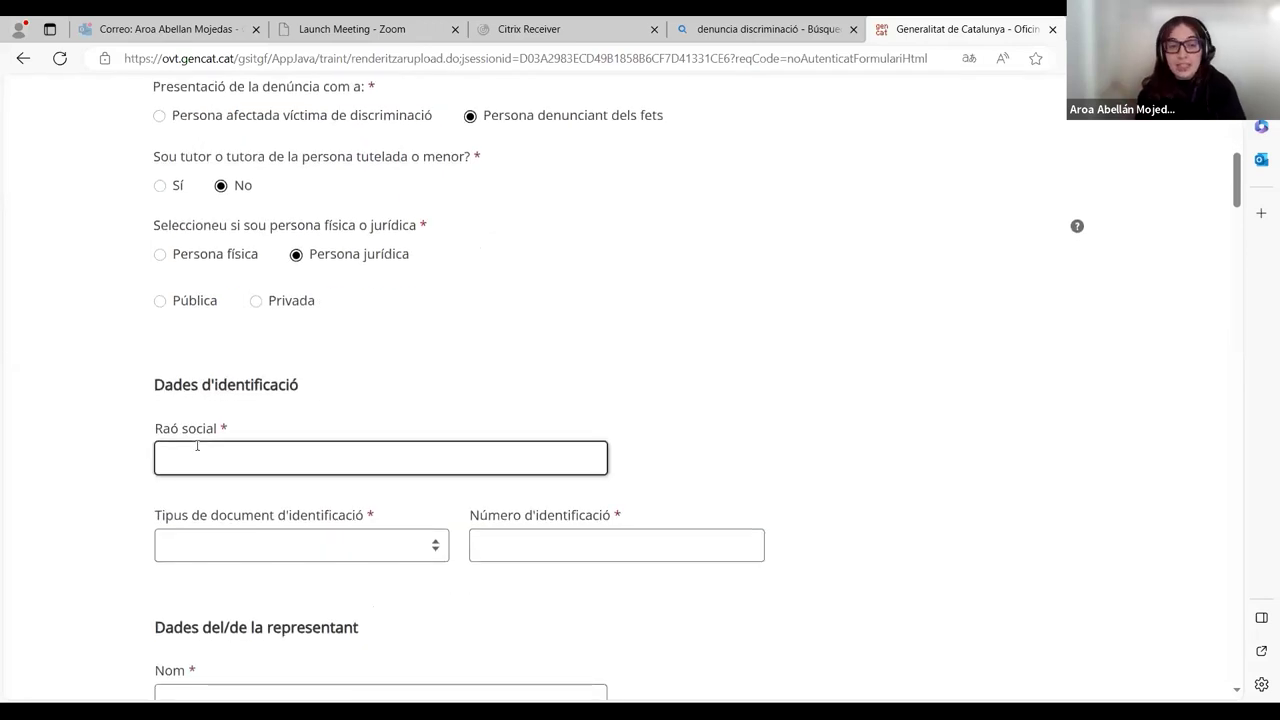
scroll(99, 423, down, 1)
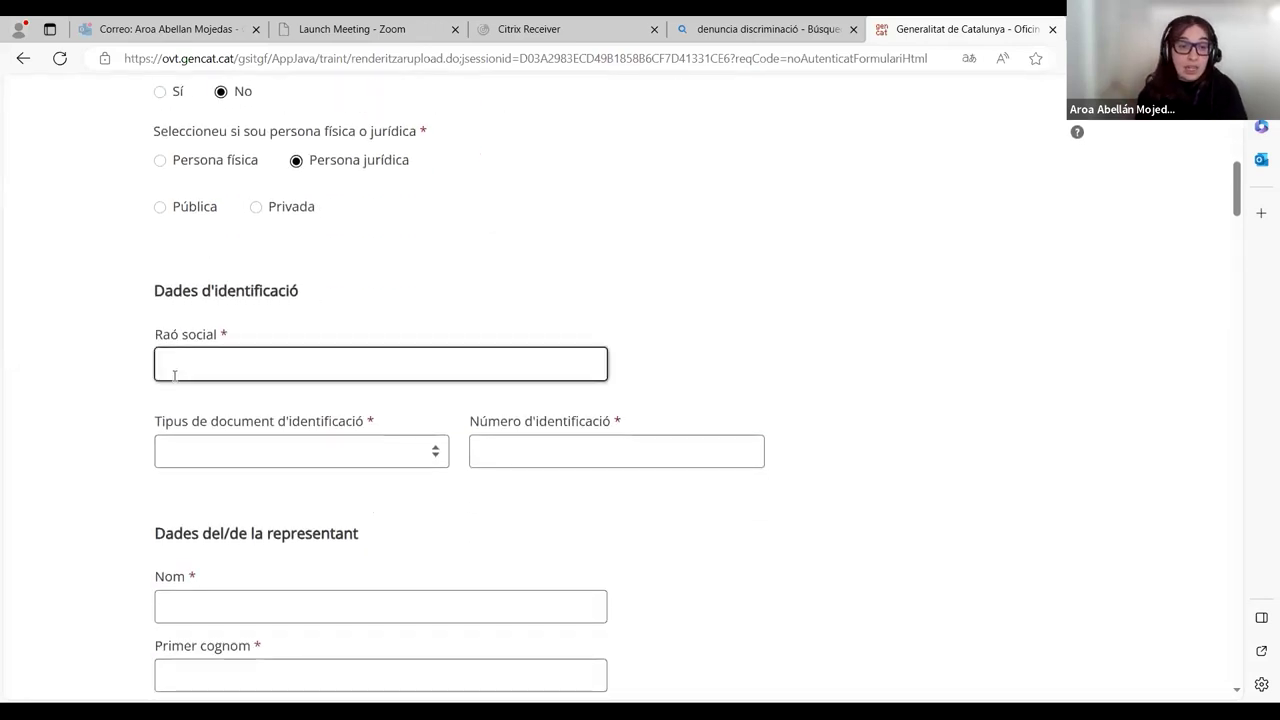
click(392, 454)
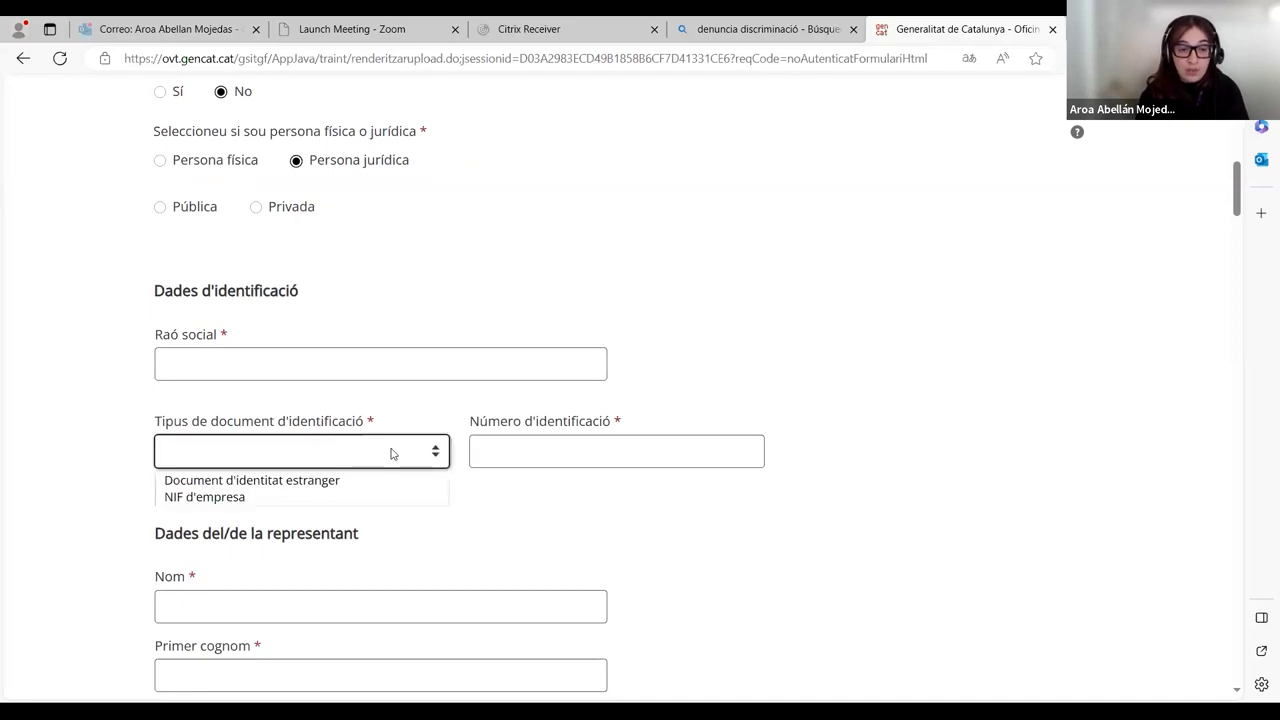
scroll(392, 454, down, 2)
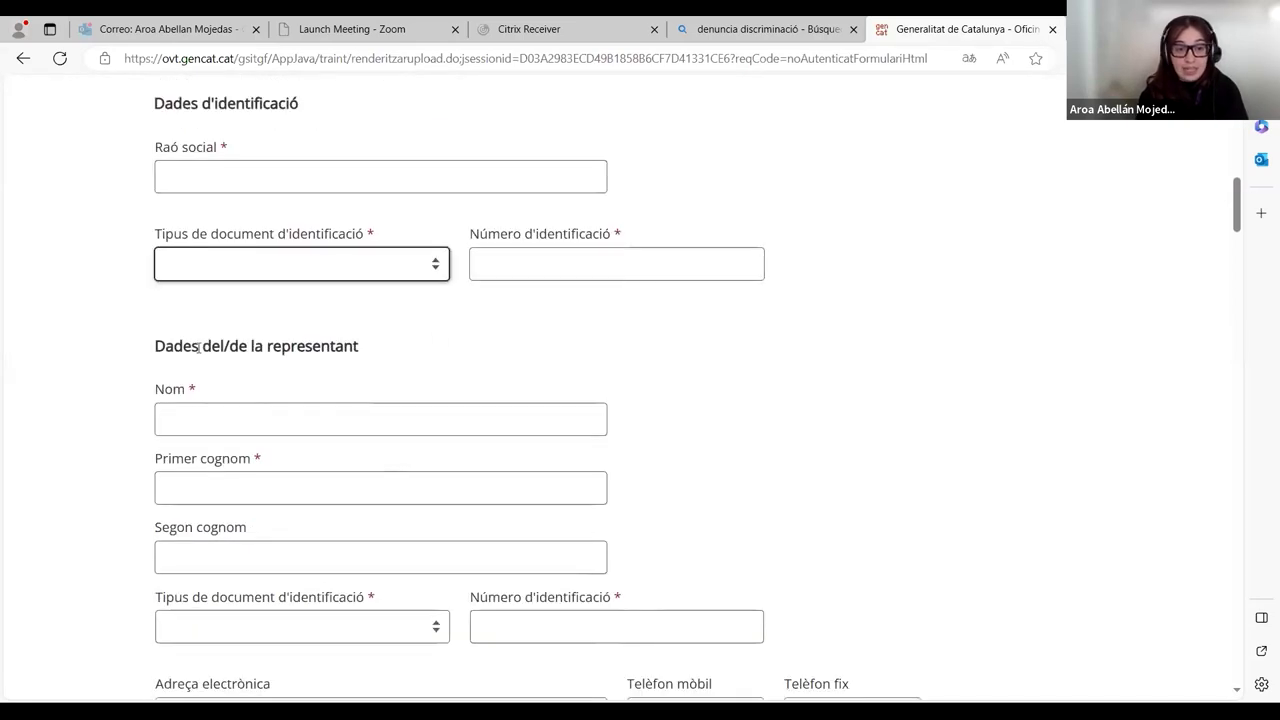
scroll(191, 357, down, 1)
Step: Try the Pública option for the legal entity, set it to Privada and look over the resulting form
scroll(91, 391, up, 3)
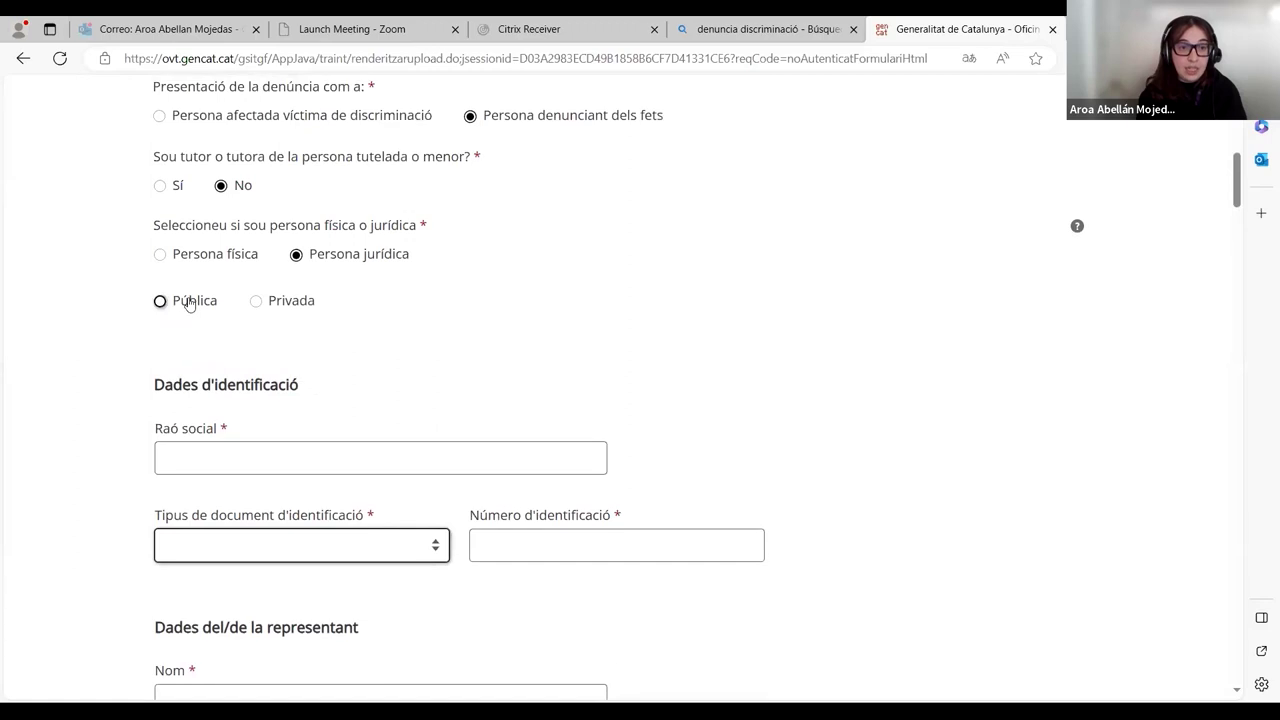
click(186, 297)
click(268, 304)
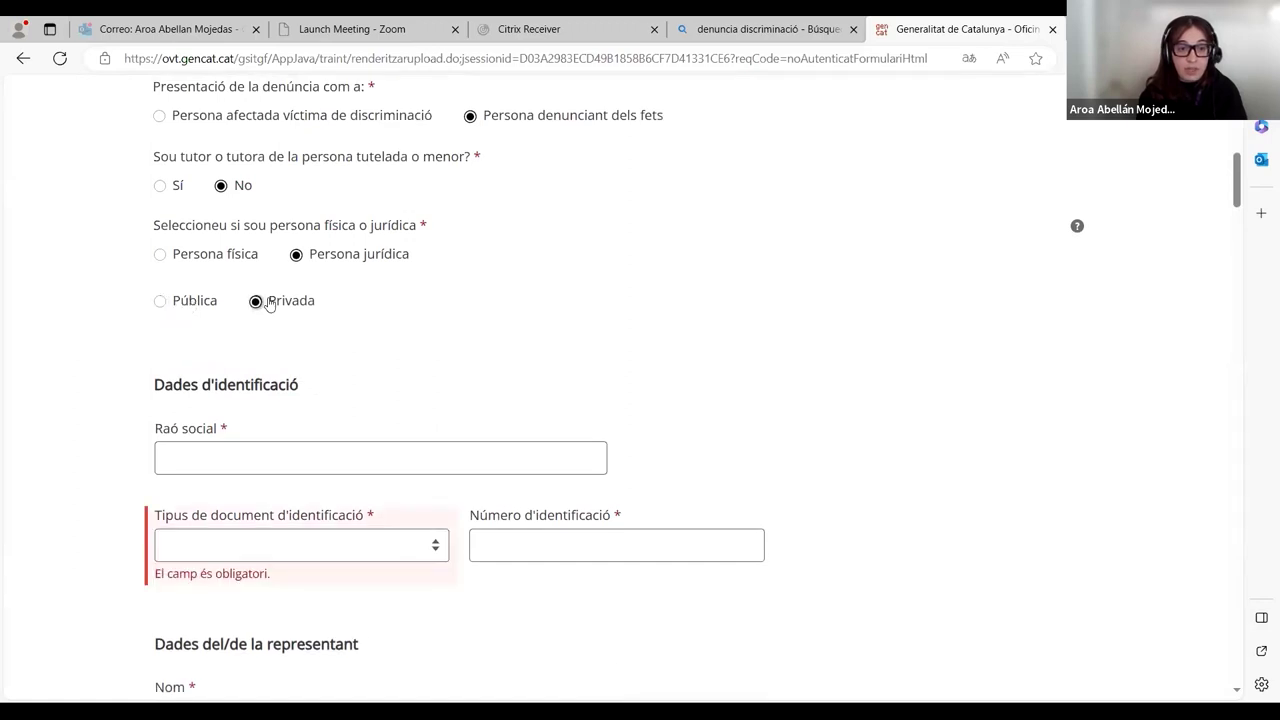
scroll(268, 304, down, 5)
scroll(268, 304, up, 7)
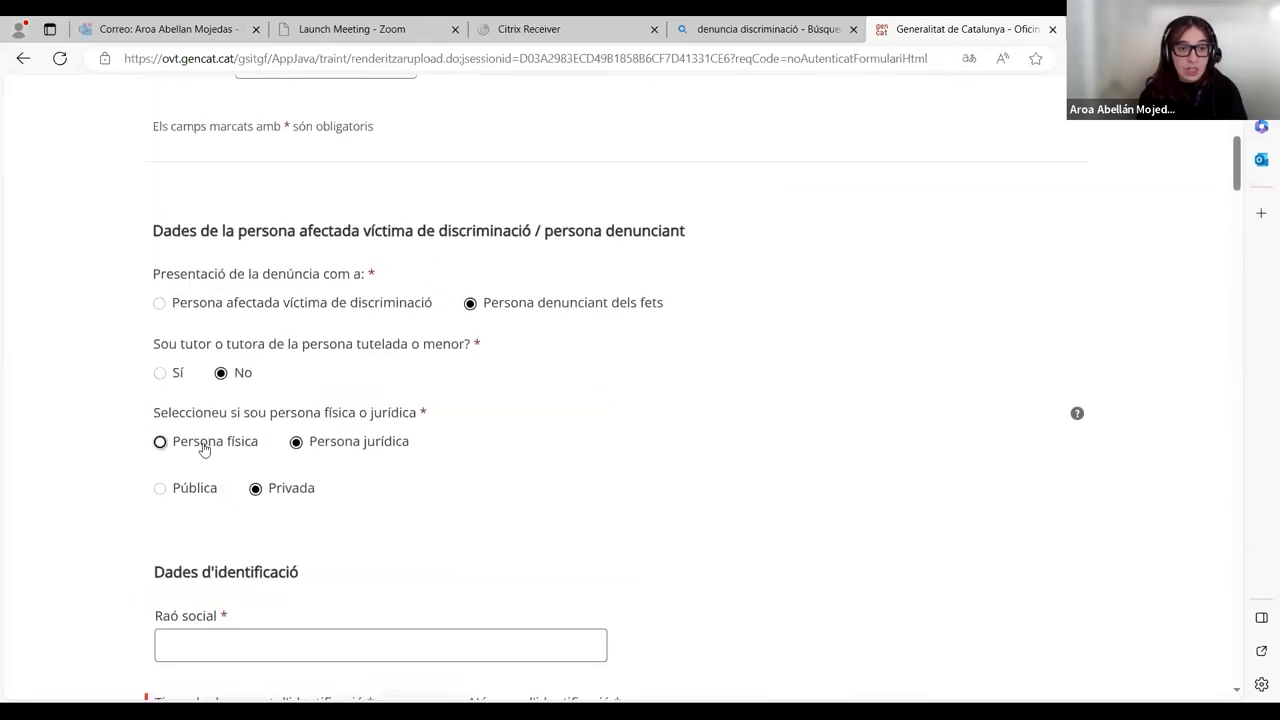
Step: Set the complainant to Persona física and the complaint as presented by the Persona afectada víctima de discriminació
click(160, 441)
click(244, 304)
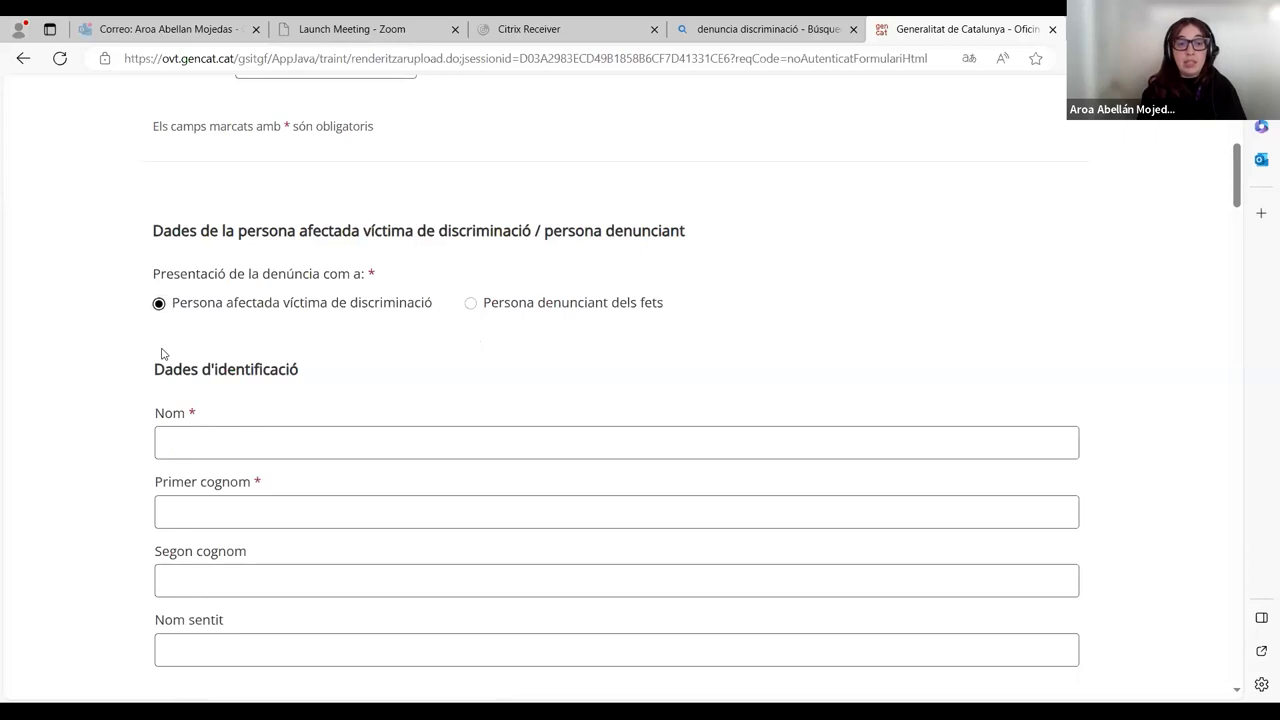
scroll(160, 350, down, 1)
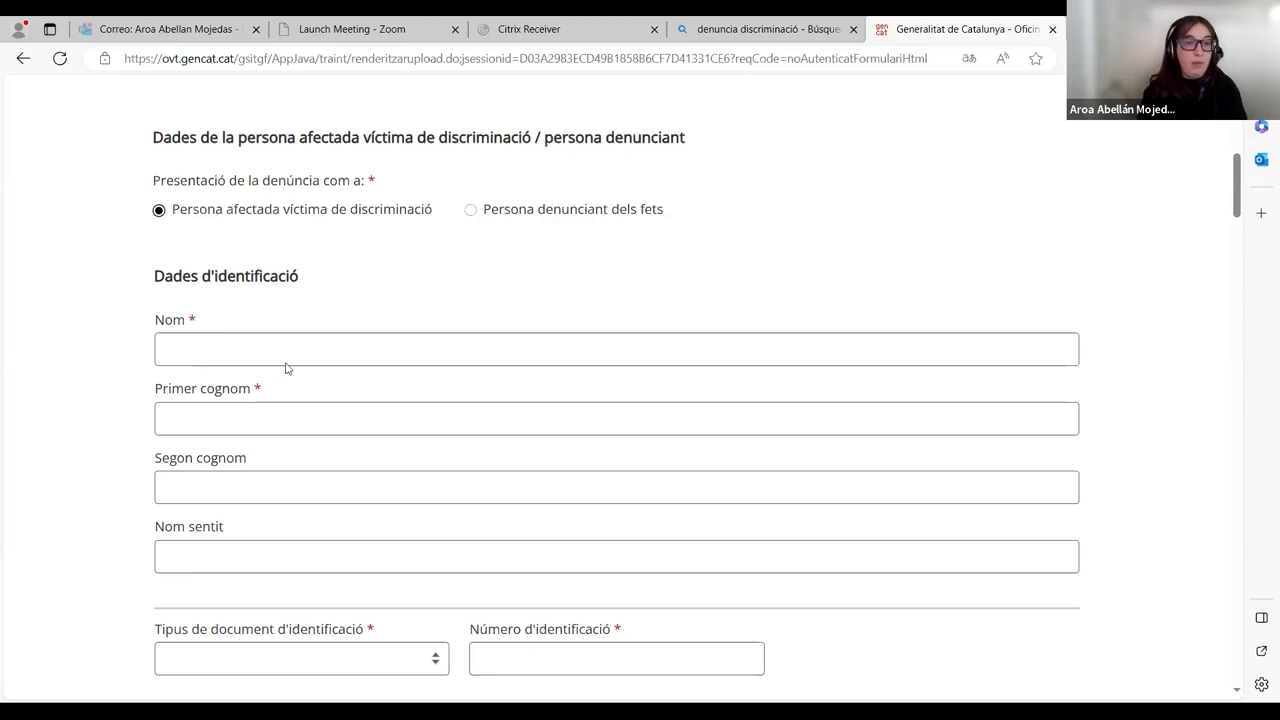
Step: Remove the second affected victim of discrimination from the form and return to the complainant's data
scroll(138, 447, down, 3)
scroll(138, 447, down, 7)
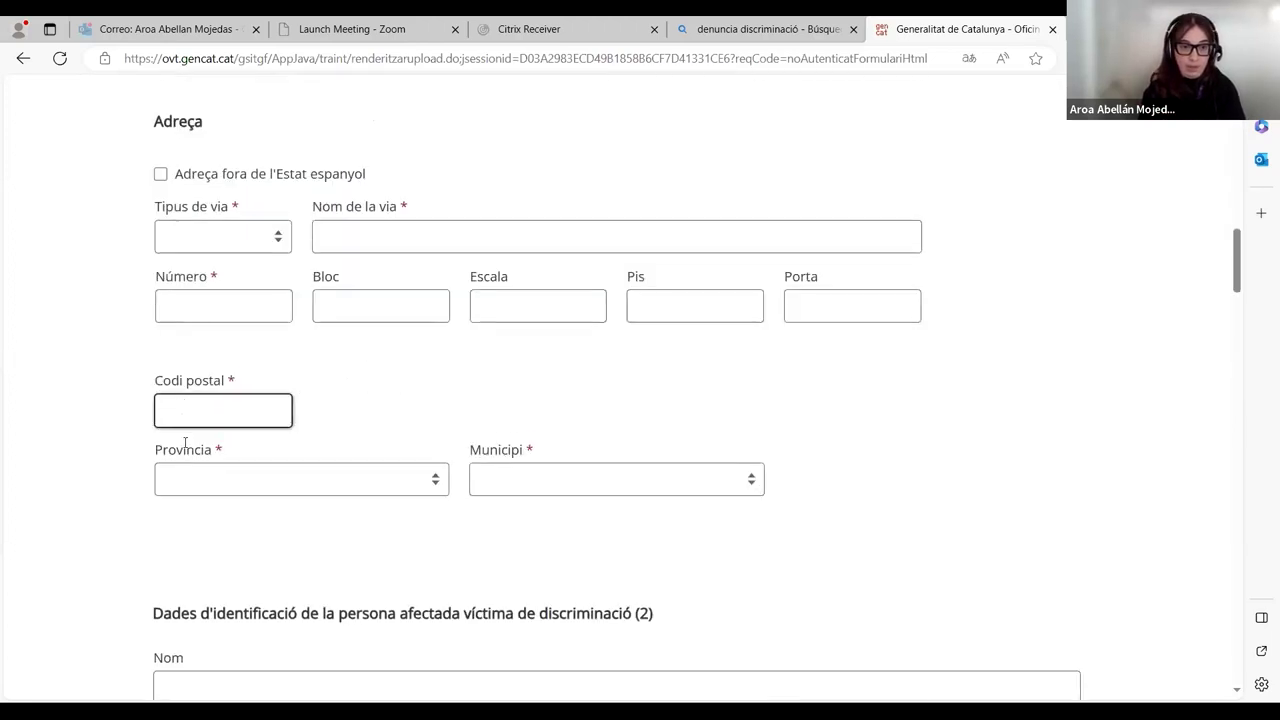
scroll(343, 234, down, 1)
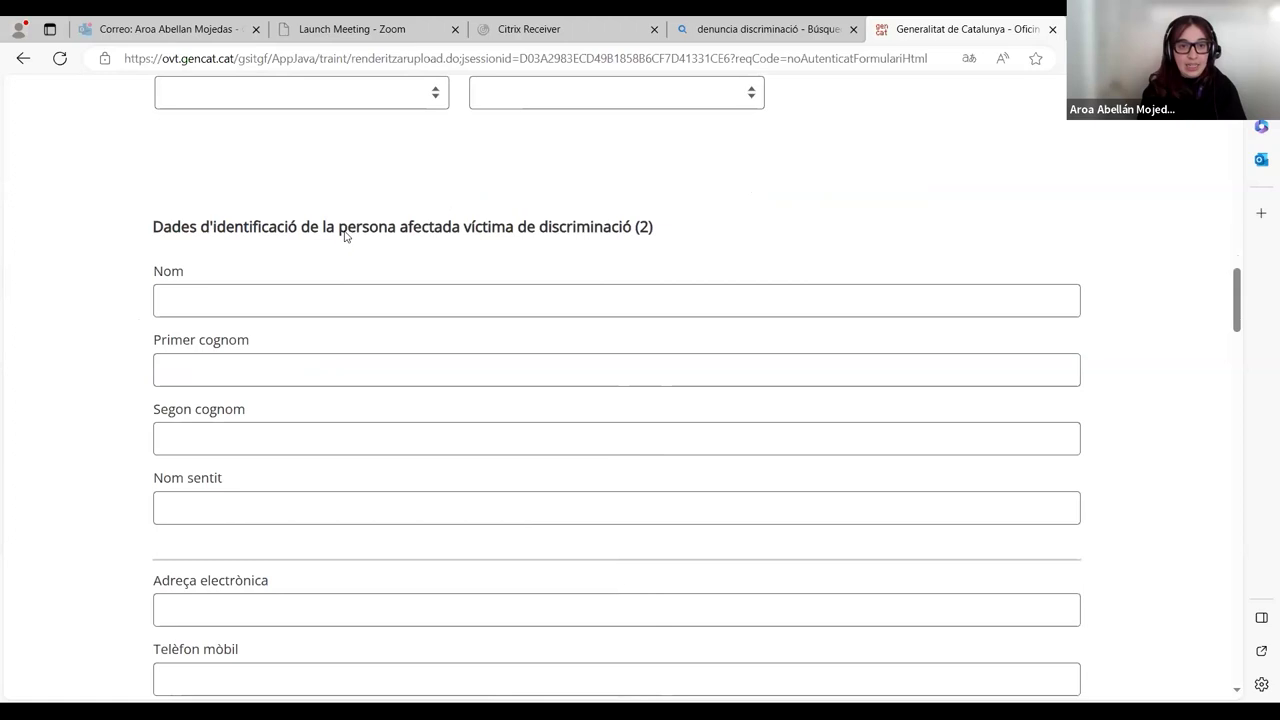
scroll(280, 614, down, 2)
click(273, 621)
scroll(137, 429, up, 8)
scroll(104, 370, up, 6)
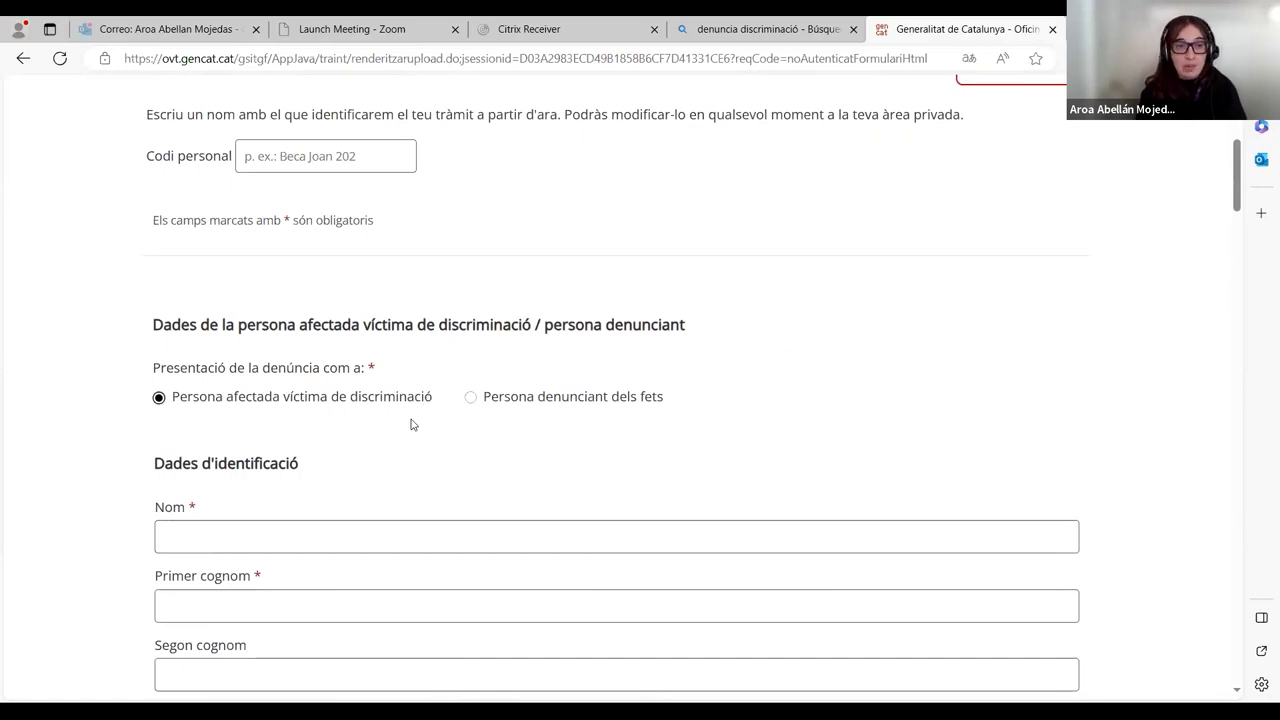
Step: Tick Origen, Sexe and Expressió de gènere as the discrimination motives
scroll(101, 440, down, 2)
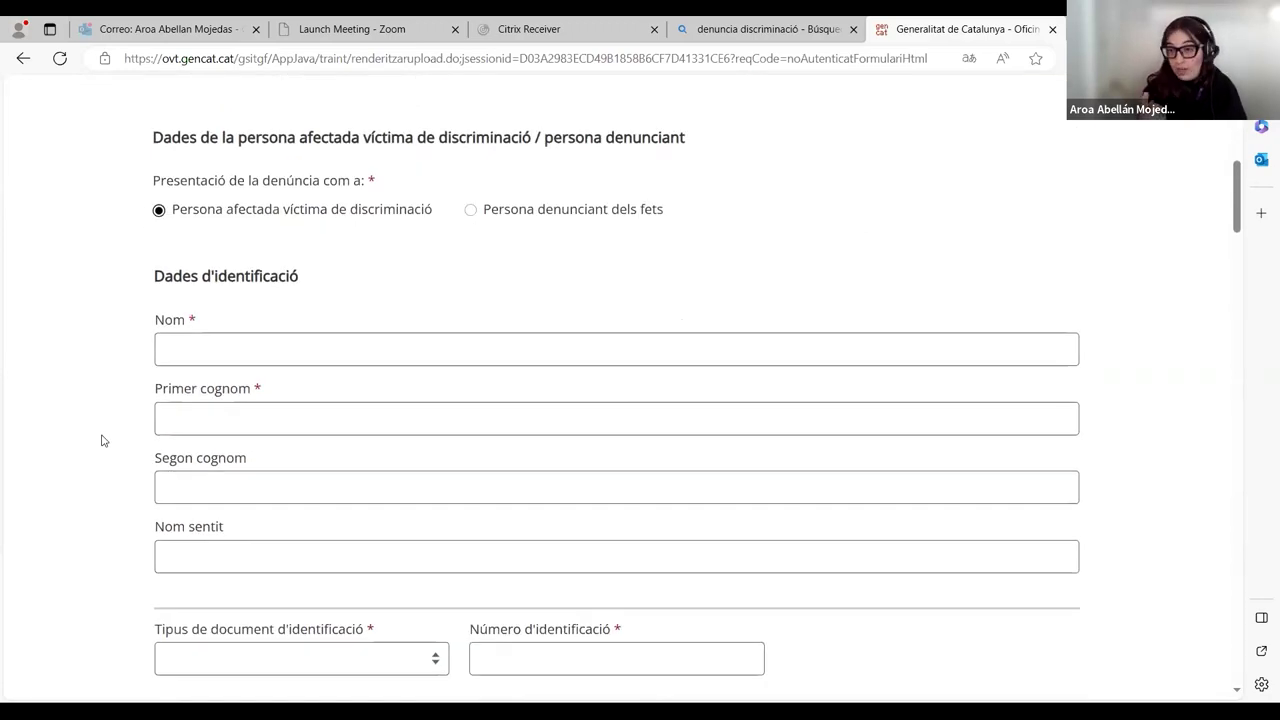
scroll(101, 440, down, 12)
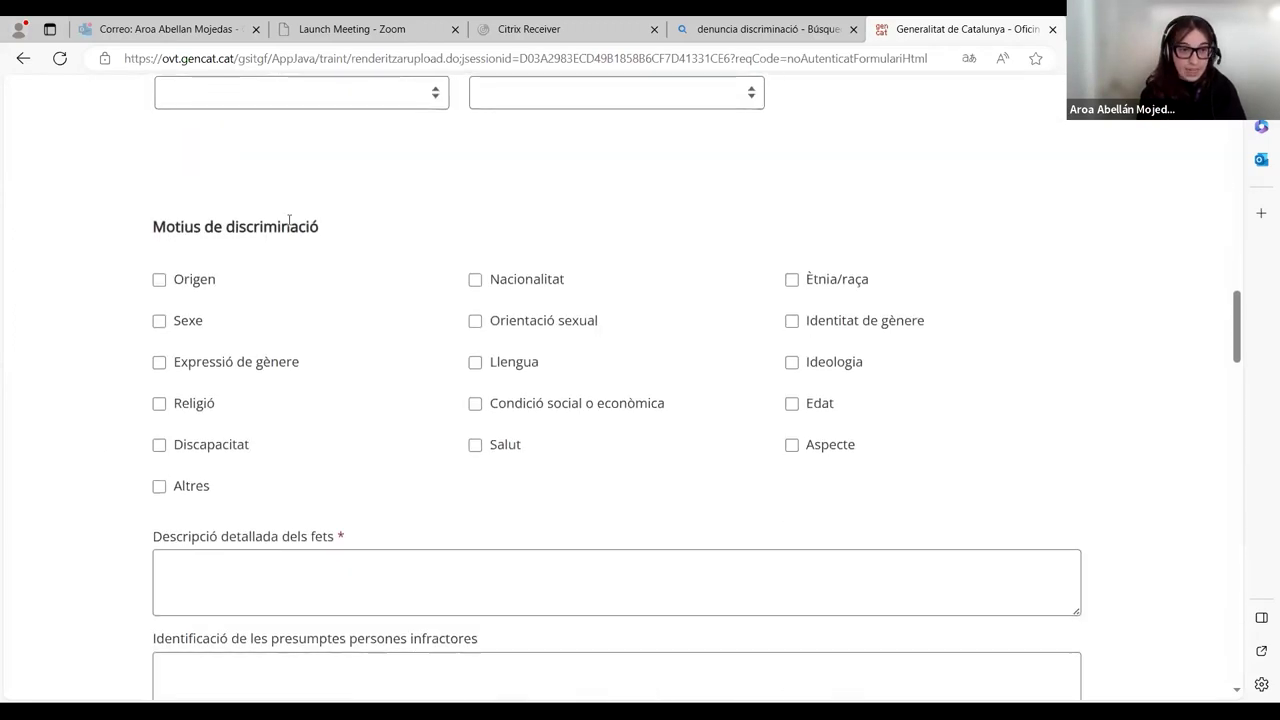
scroll(98, 420, down, 1)
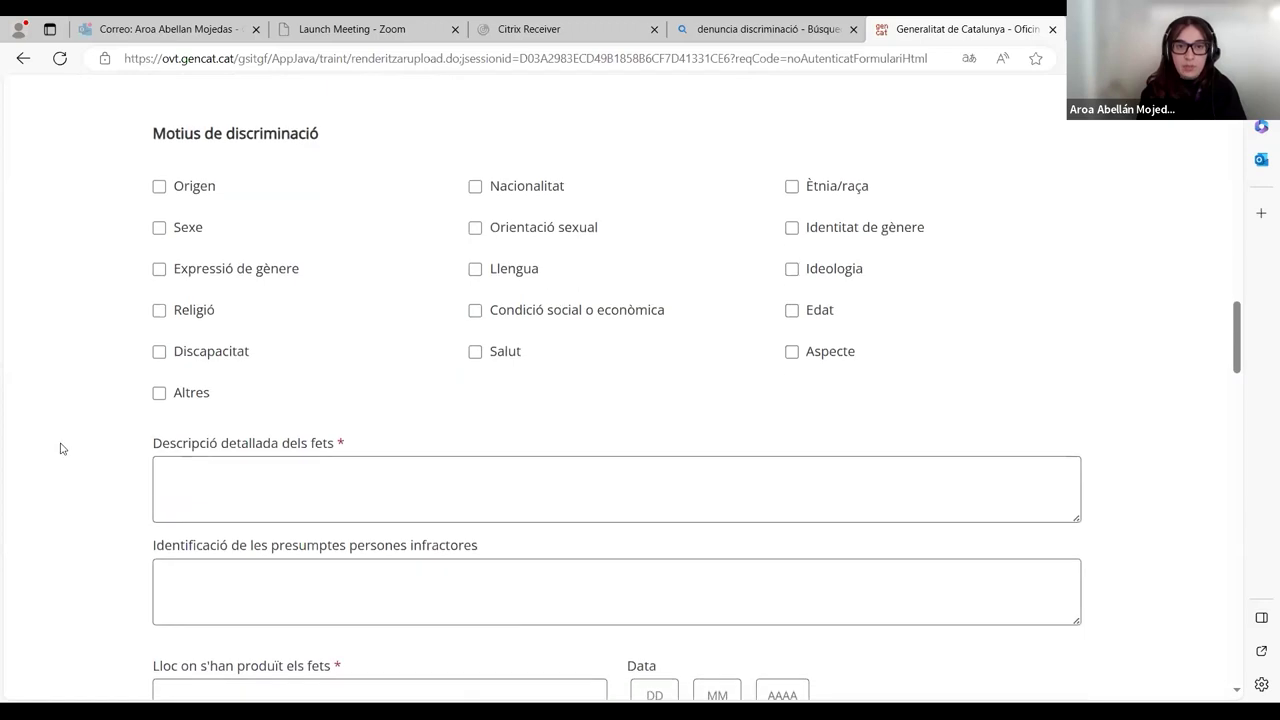
click(164, 189)
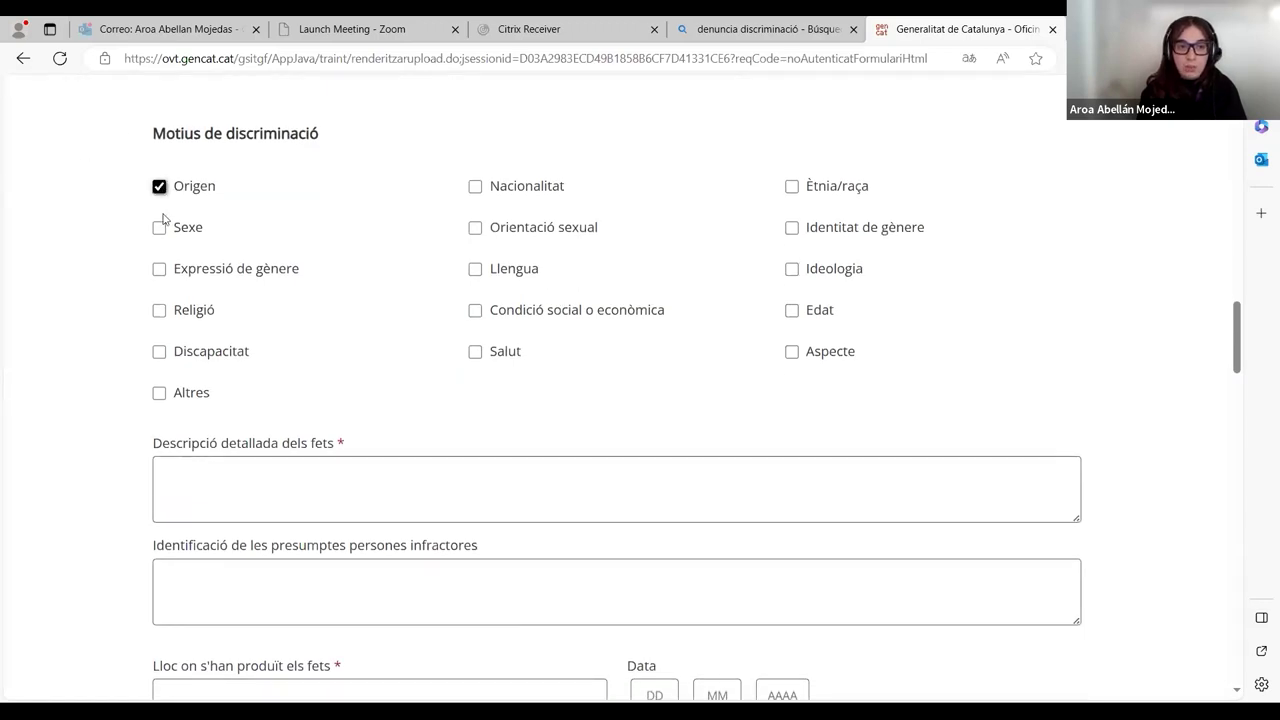
click(159, 230)
click(158, 272)
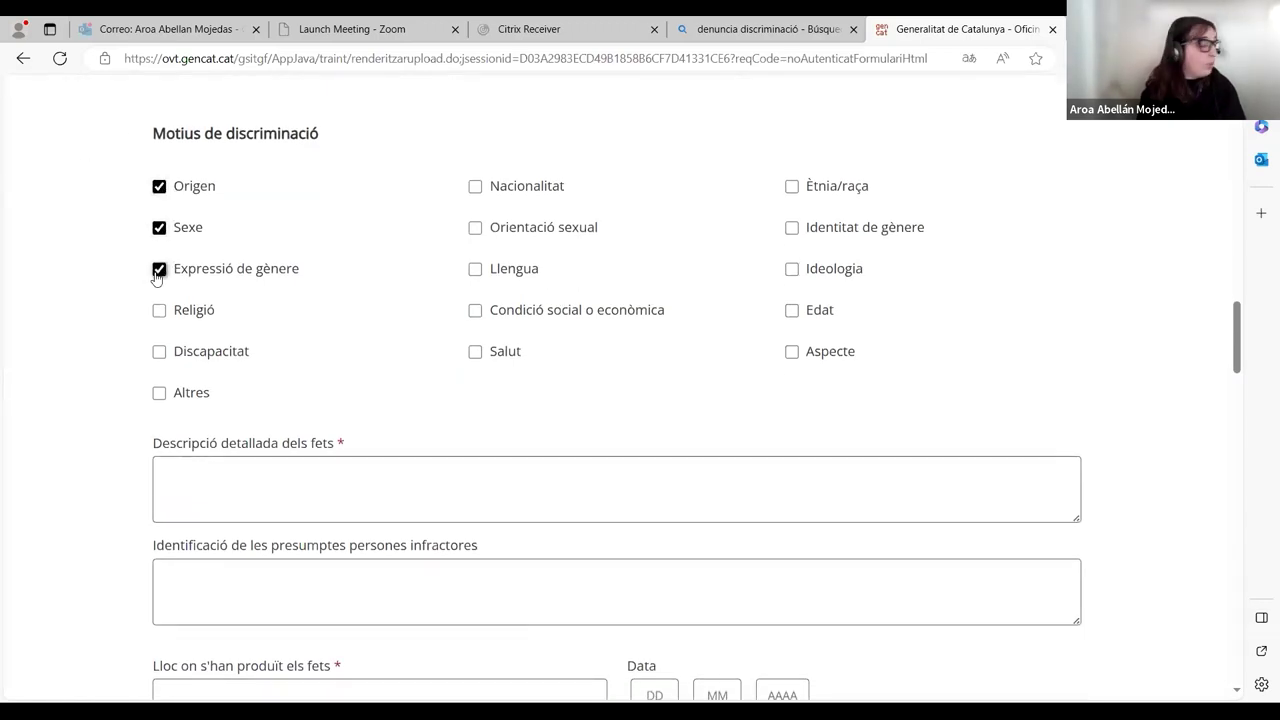
Step: Try the Condició social o econòmica and Edat motives, and clear all the ticked discrimination motives
click(475, 312)
click(792, 312)
click(792, 312)
click(475, 312)
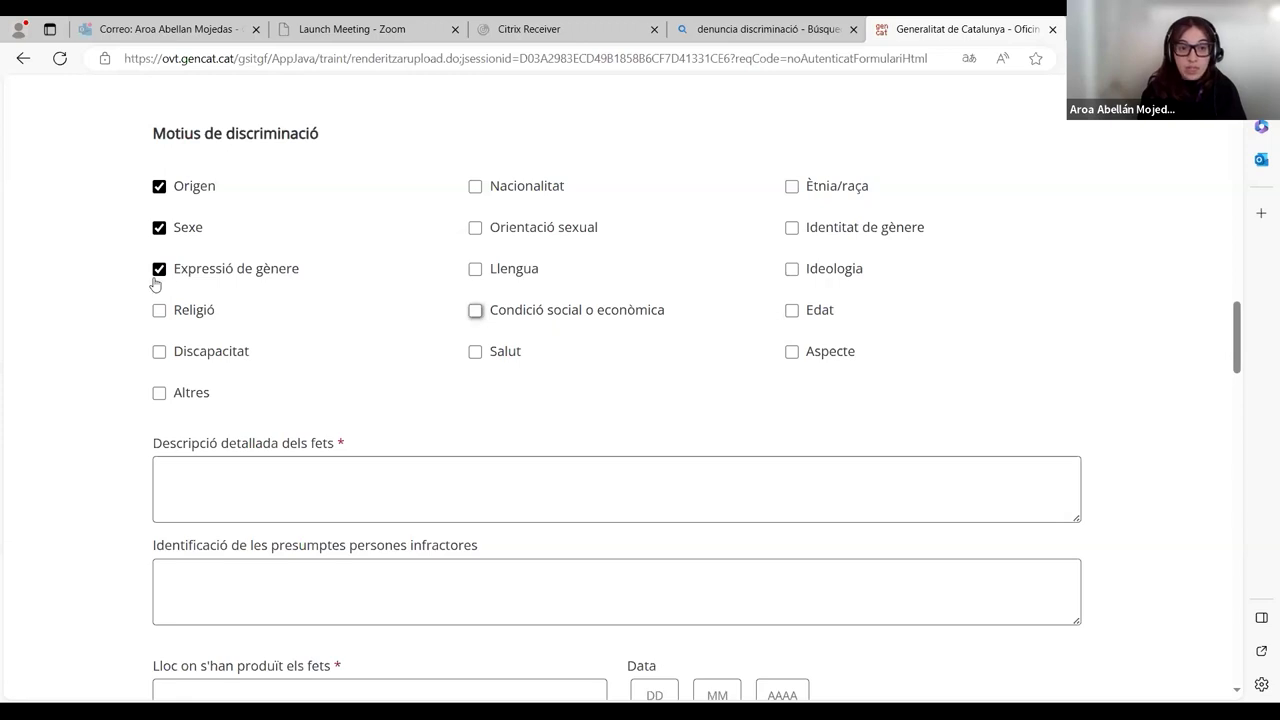
click(159, 270)
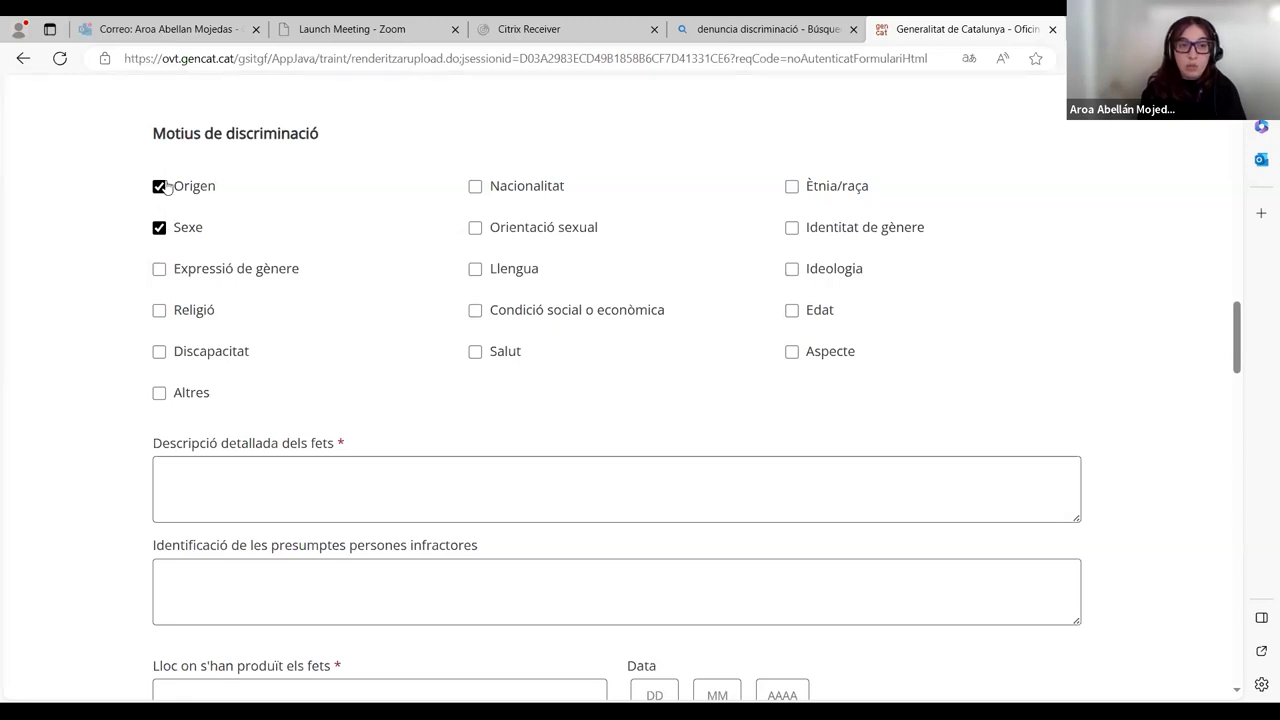
click(160, 228)
click(160, 187)
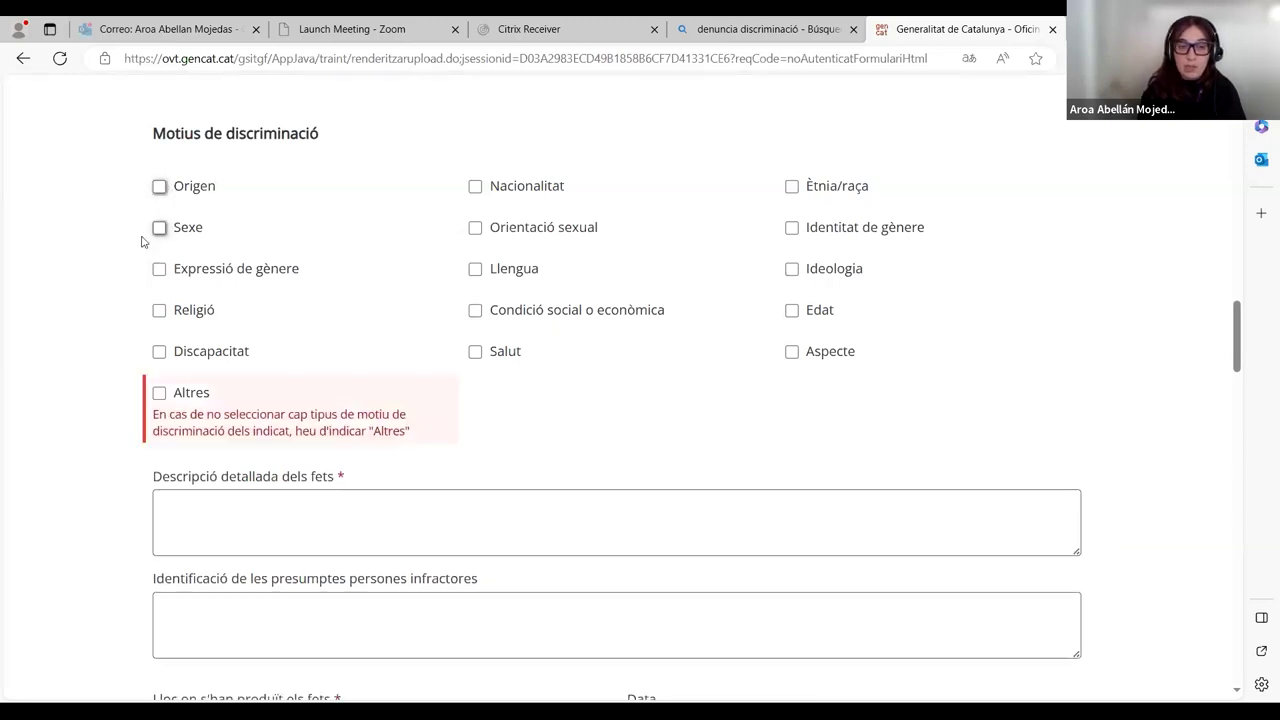
Step: Tick Altres as the discrimination motive and pass through its specification field, leaving it empty
click(159, 394)
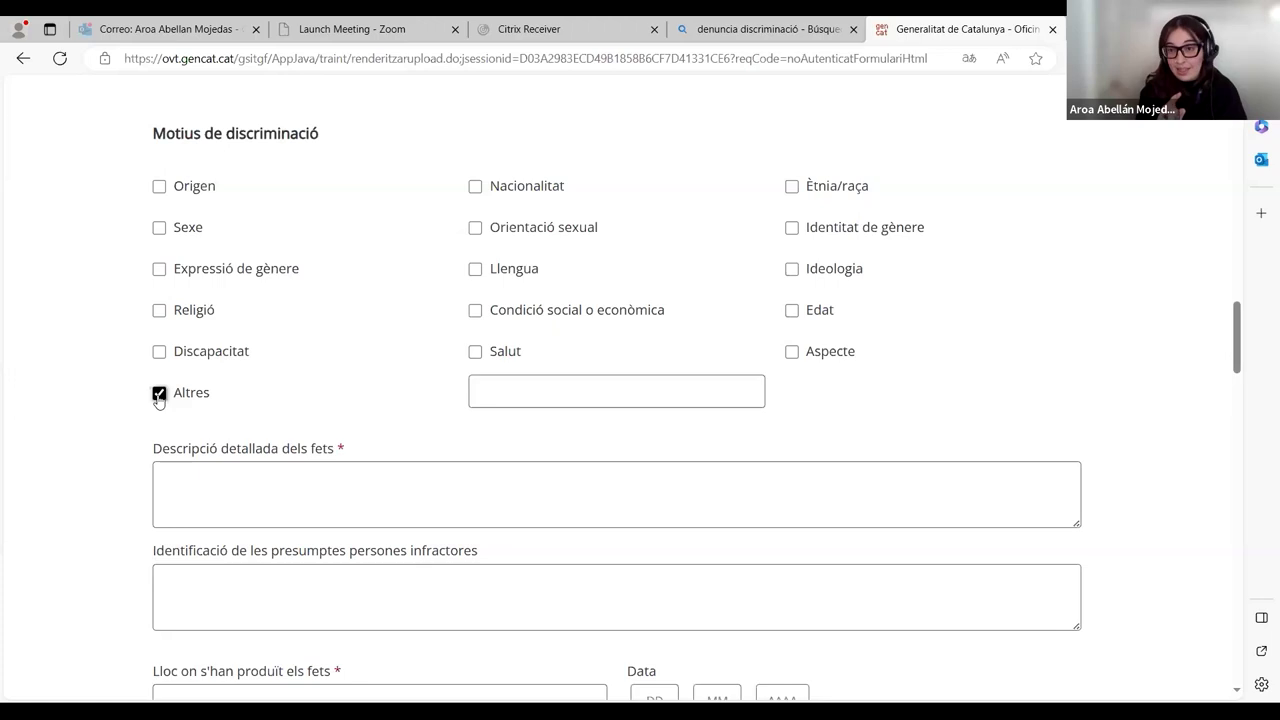
click(540, 400)
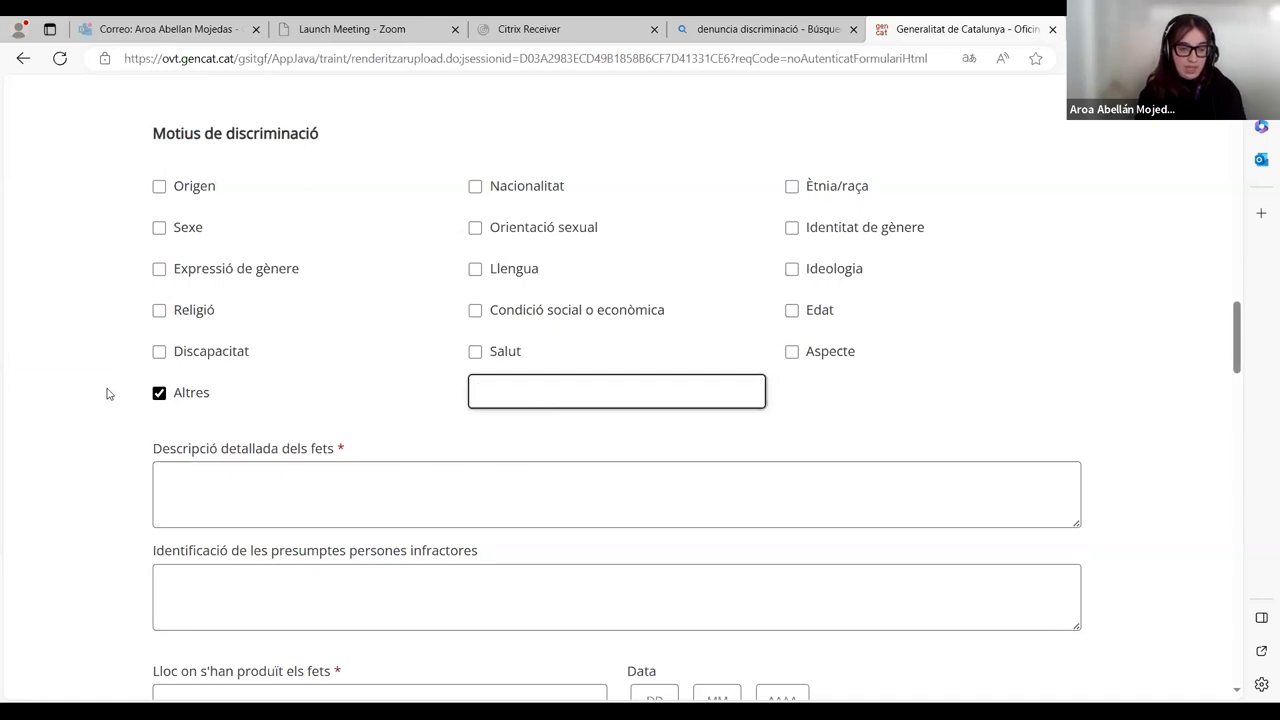
key(Tab)
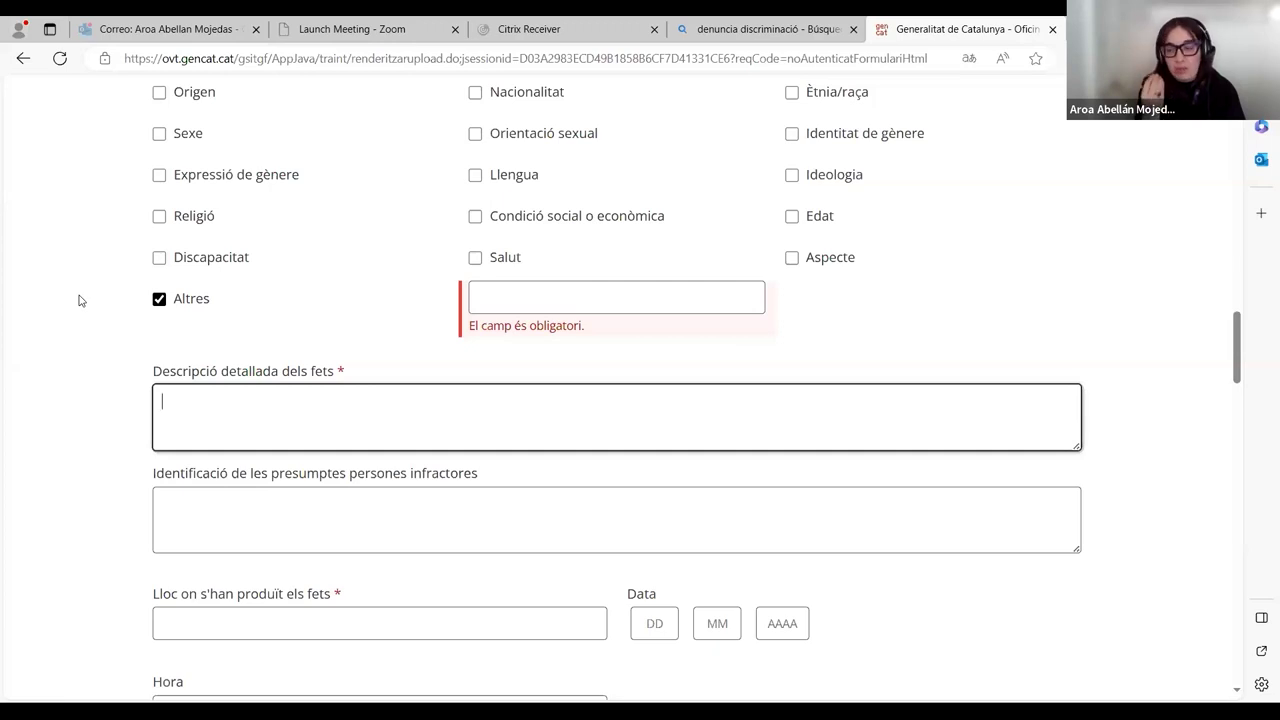
Step: Go through the fields for the description of the facts, presumed offenders, place, date and time, leaving them empty
scroll(82, 340, down, 1)
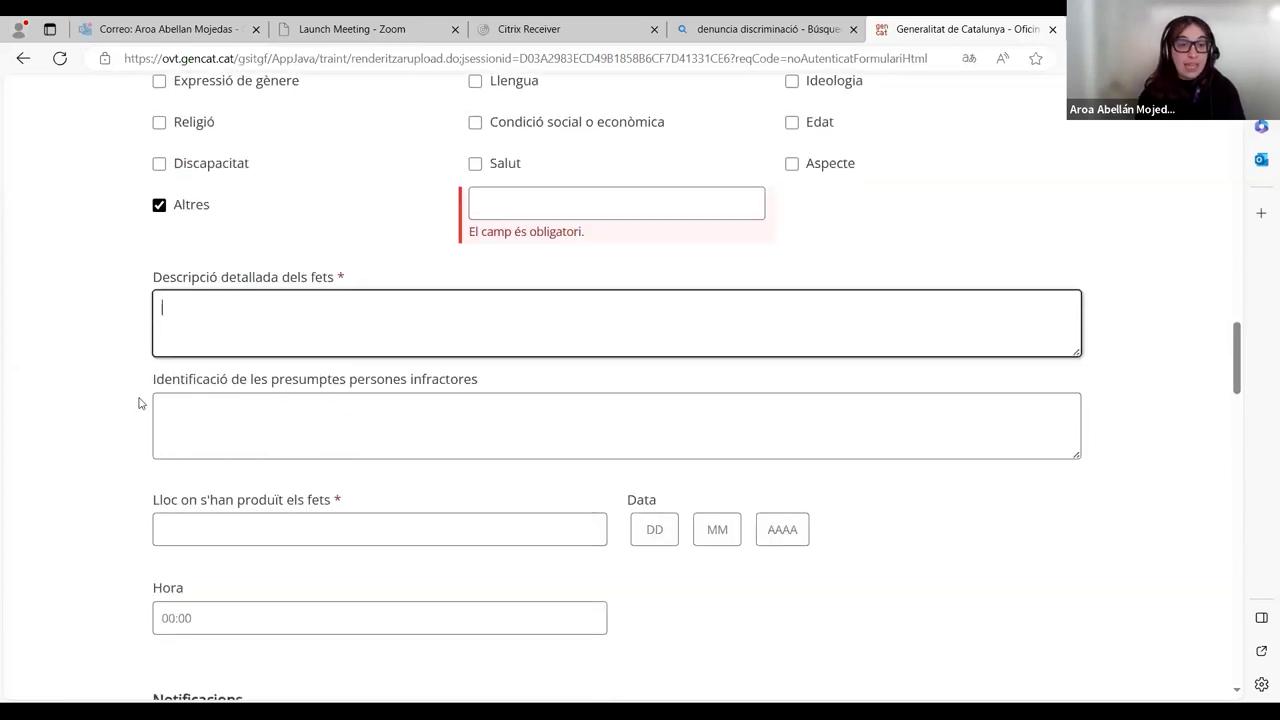
click(222, 447)
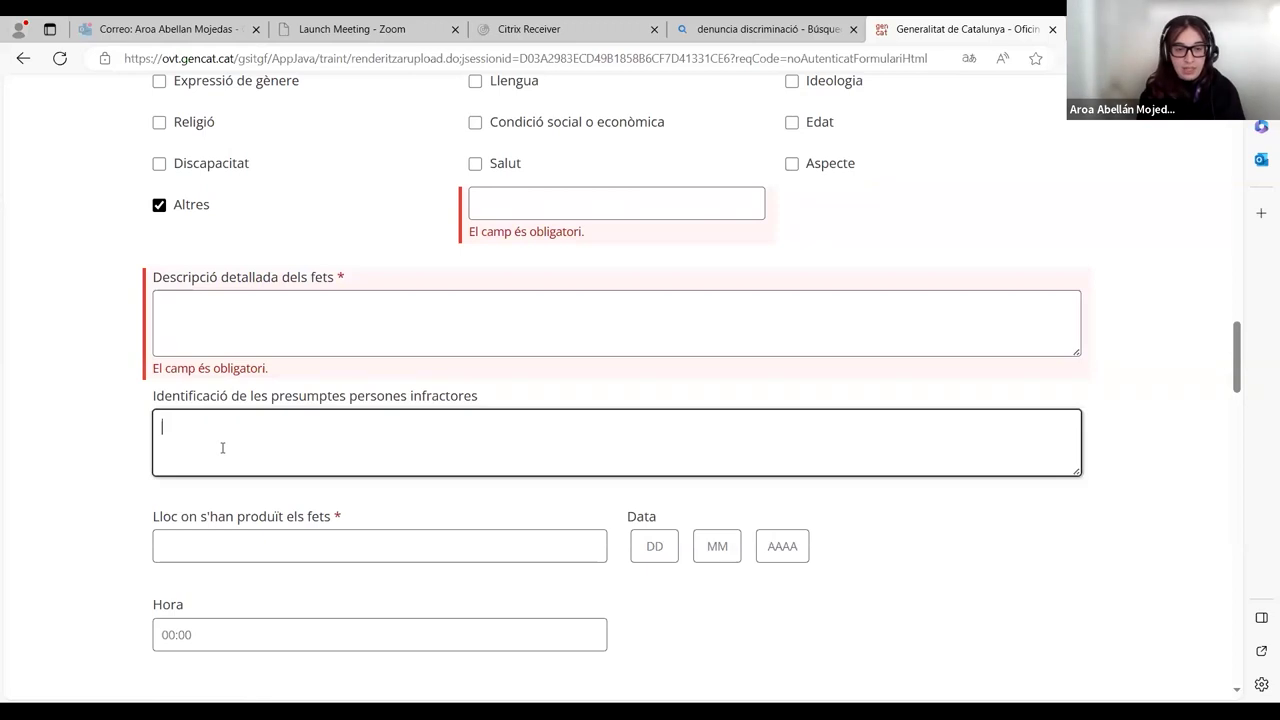
scroll(222, 447, down, 2)
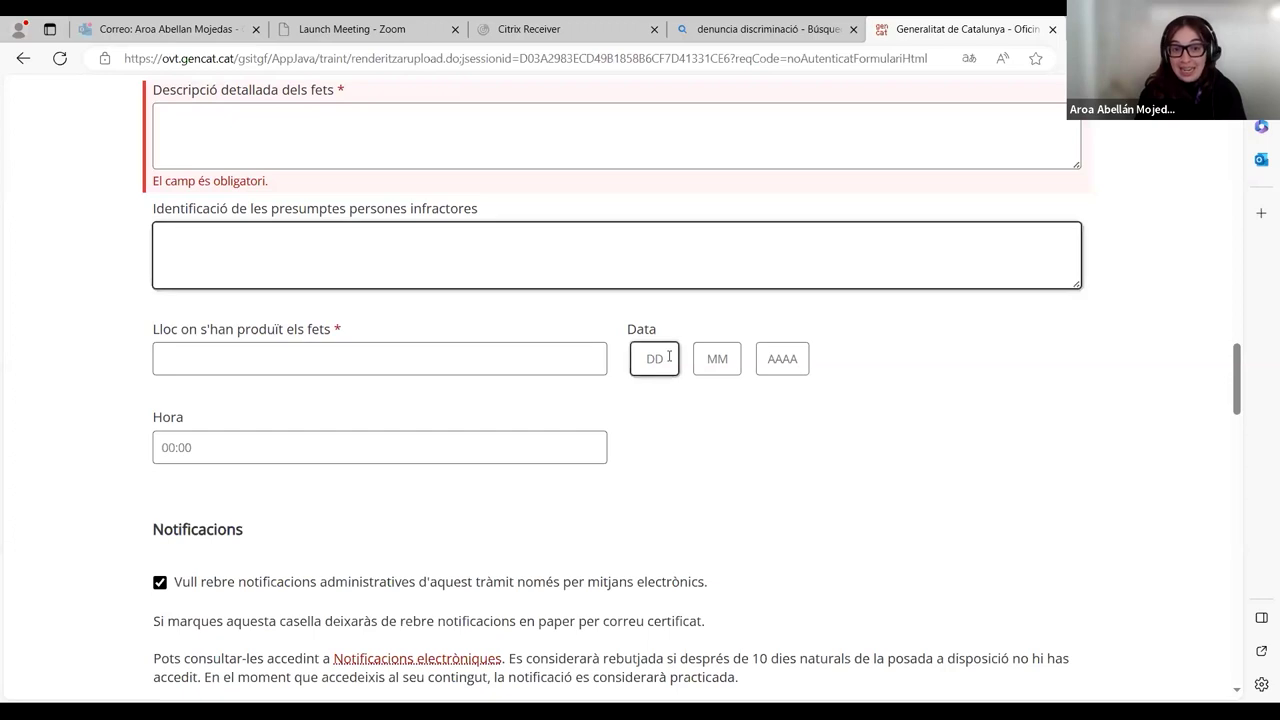
click(541, 372)
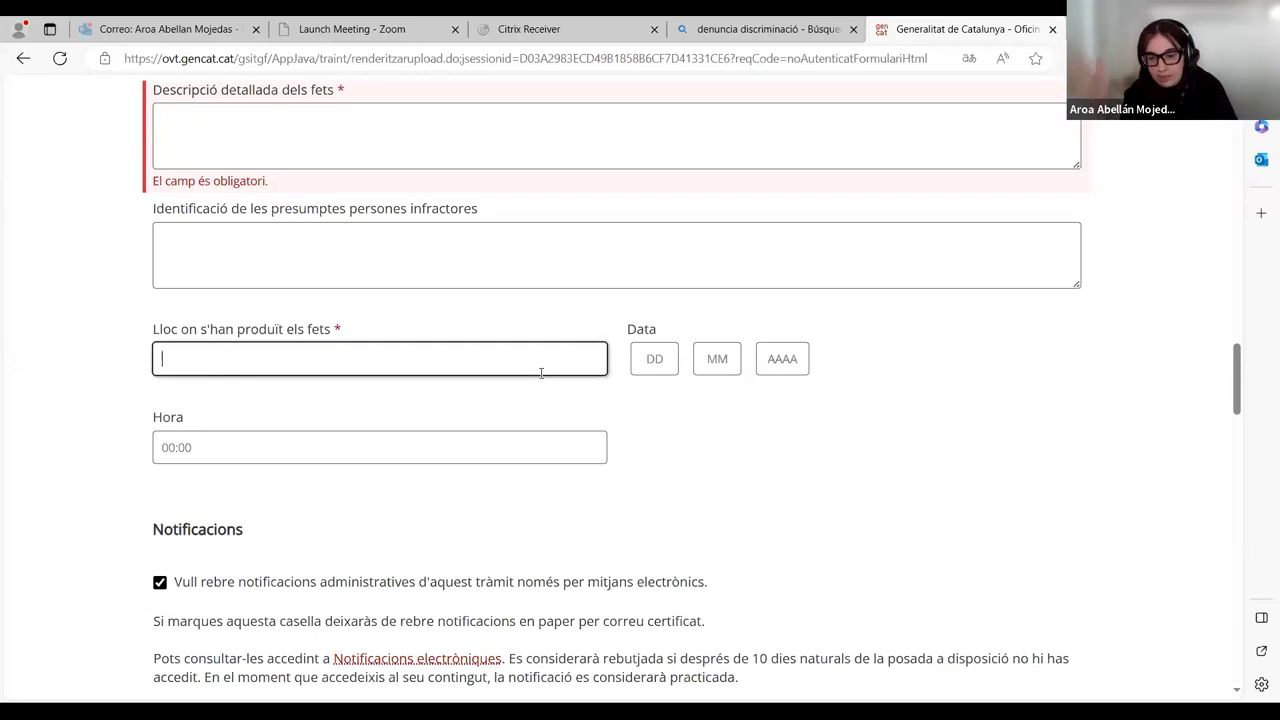
scroll(541, 373, down, 1)
click(406, 354)
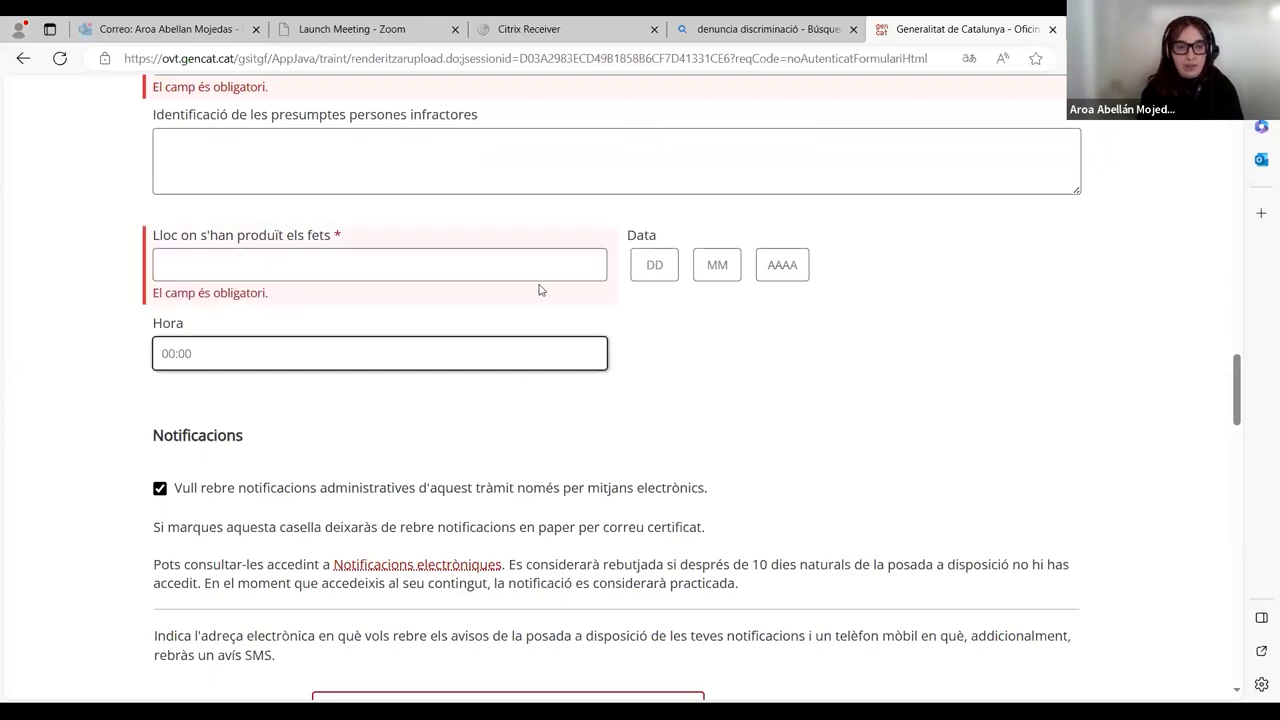
Step: Review the electronic notifications option and its e-mail and mobile phone fields, leaving them empty
scroll(554, 320, down, 3)
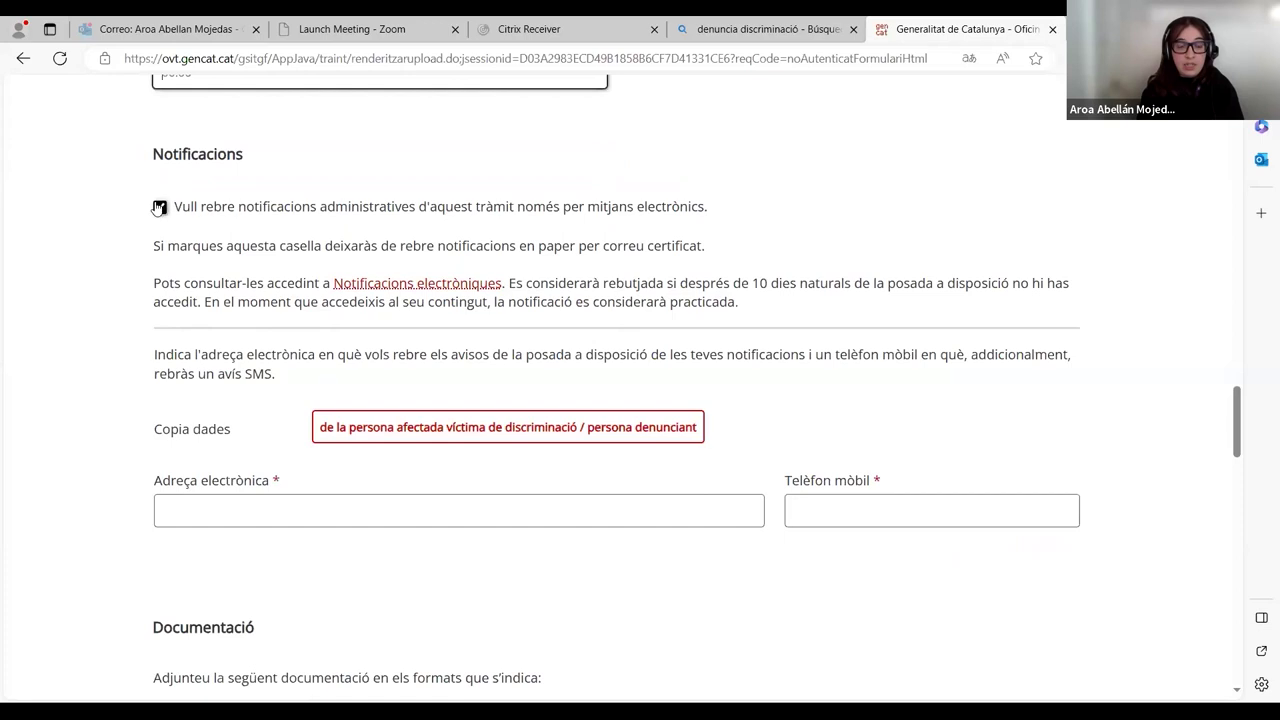
scroll(77, 314, down, 2)
click(401, 320)
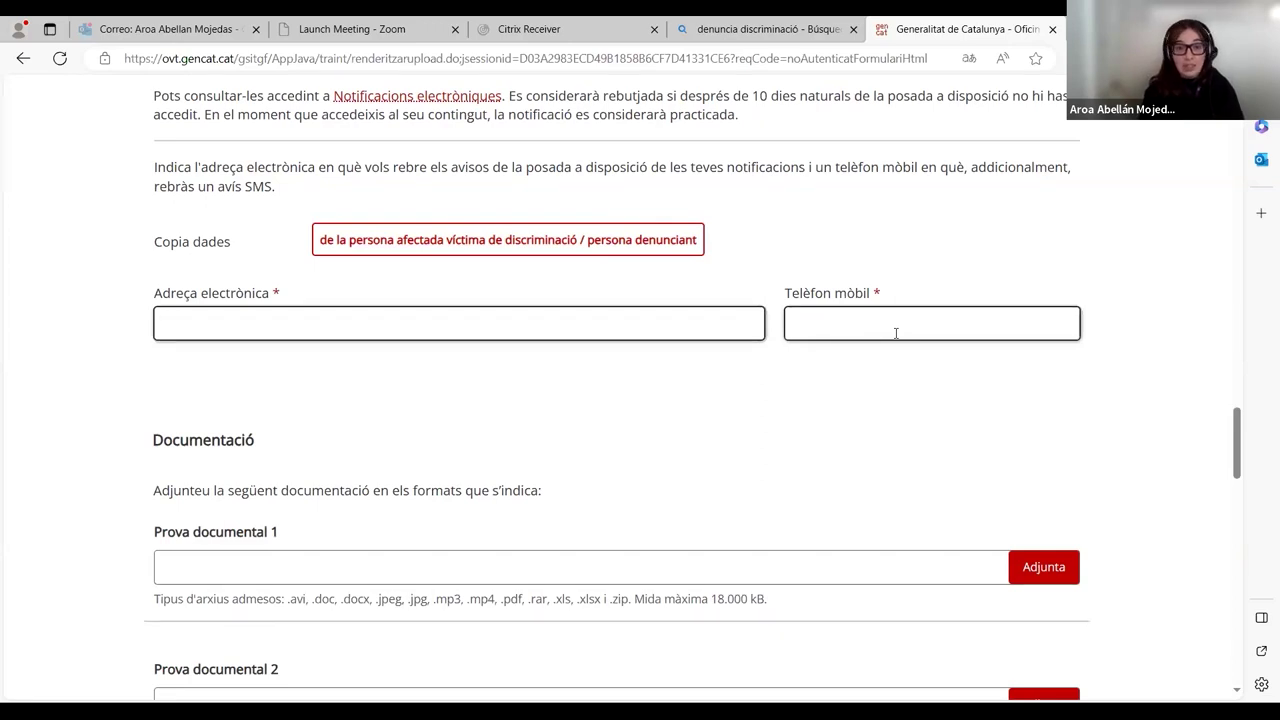
Step: Examine the documentary evidence attachments, the declarations, the data protection consent and the options for sending the form signed or unsigned
scroll(896, 333, down, 1)
scroll(74, 385, down, 5)
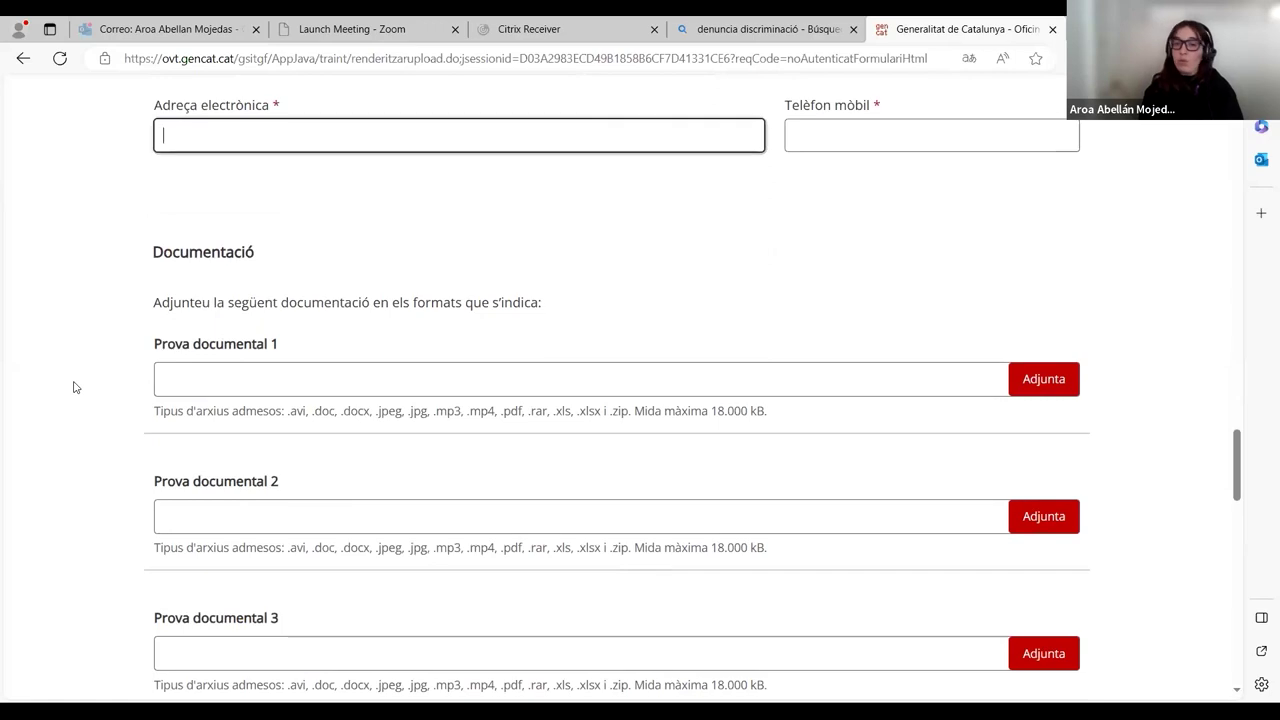
scroll(74, 387, down, 3)
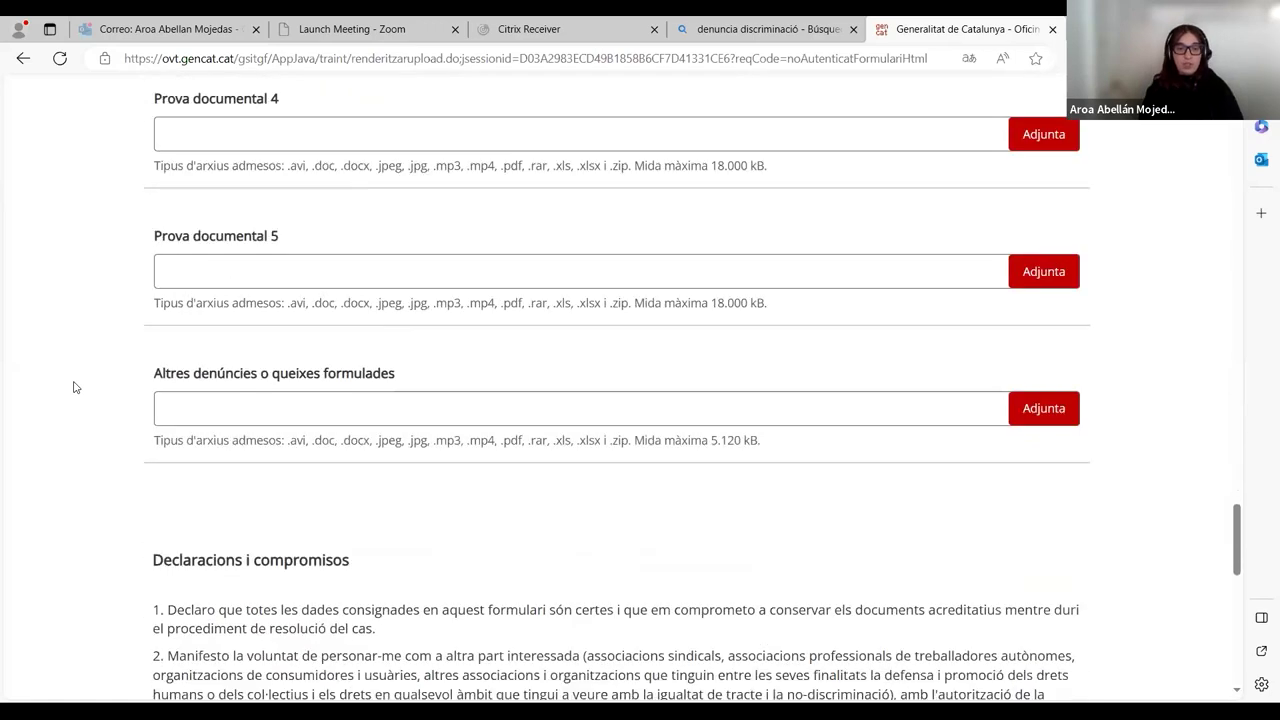
scroll(243, 270, up, 6)
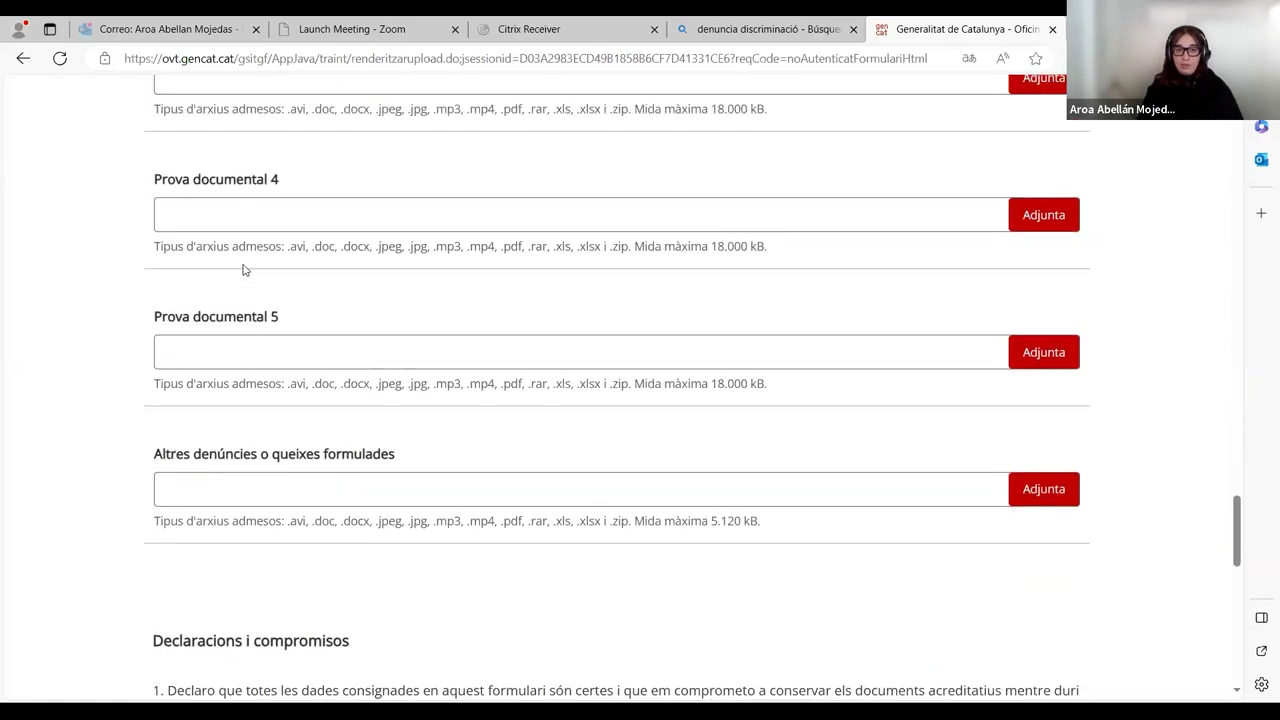
scroll(56, 320, down, 1)
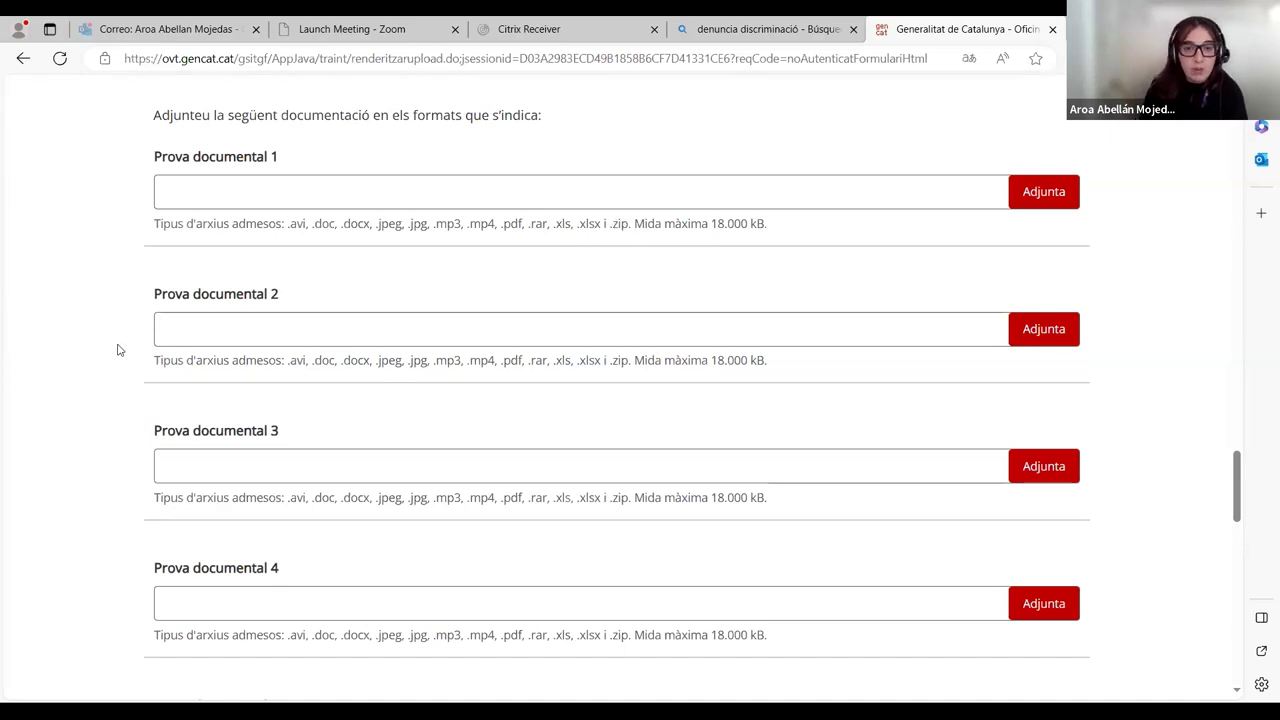
scroll(117, 349, down, 5)
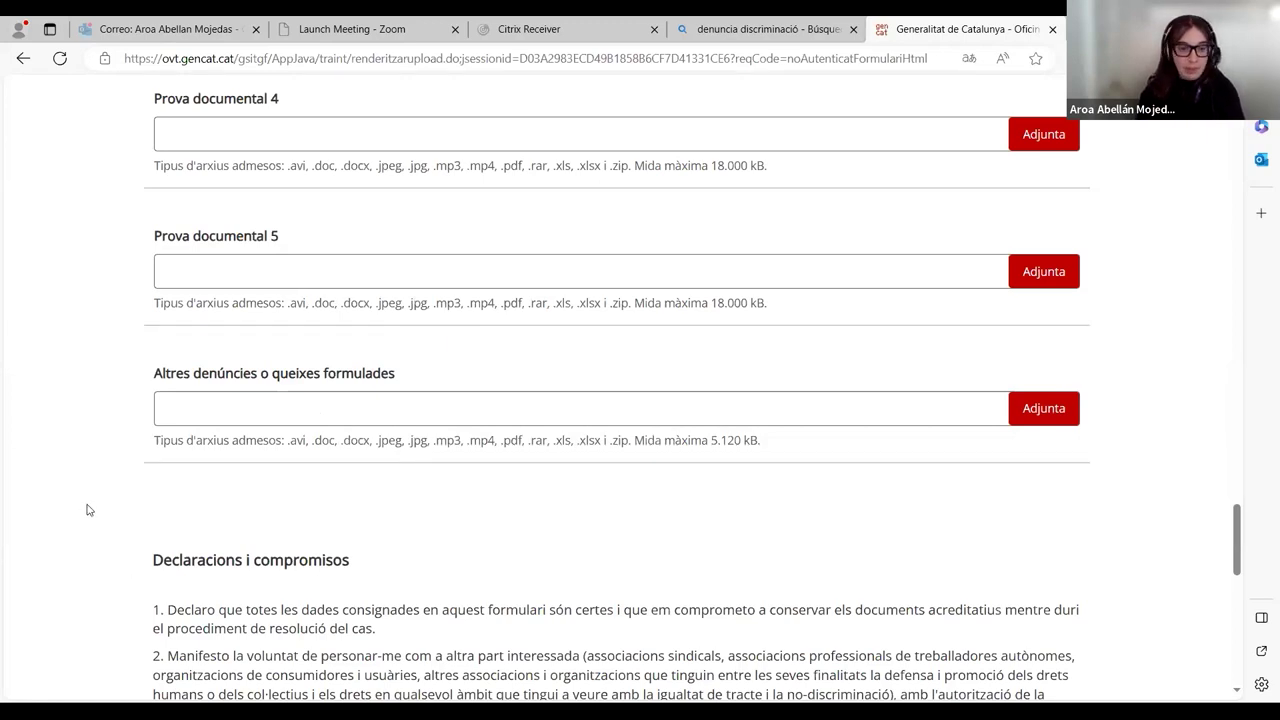
scroll(88, 505, down, 3)
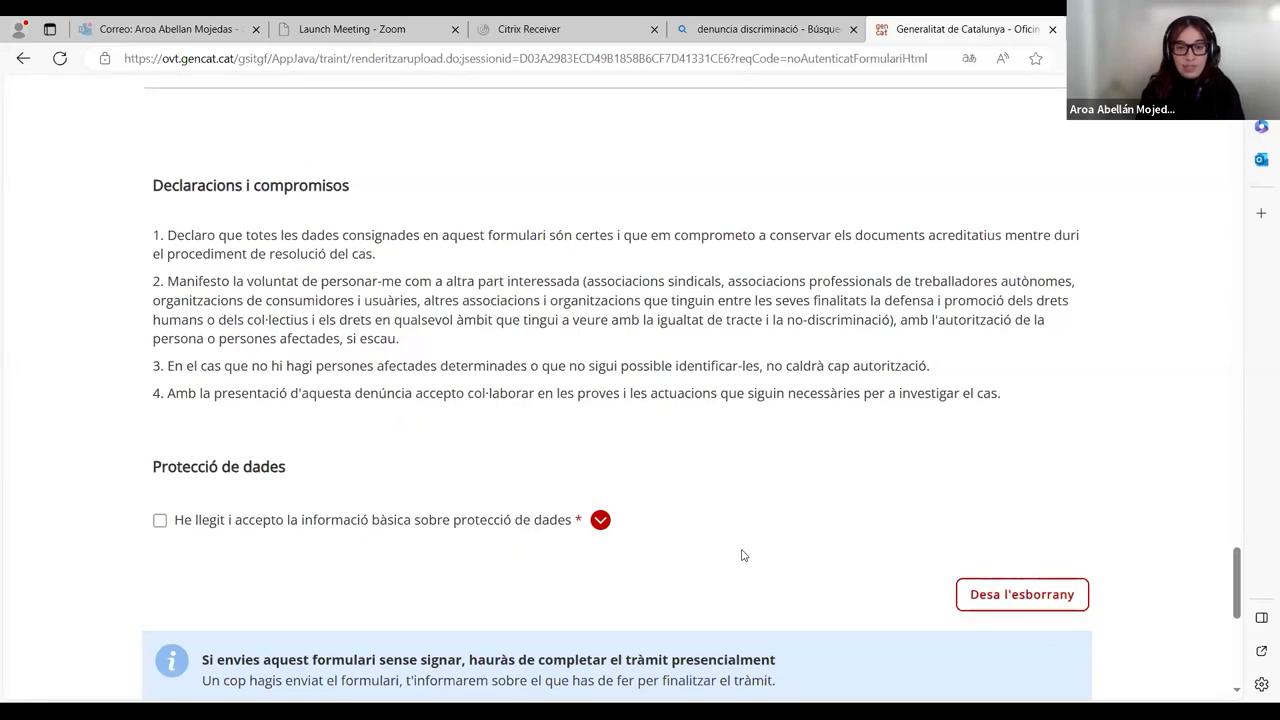
scroll(600, 530, down, 3)
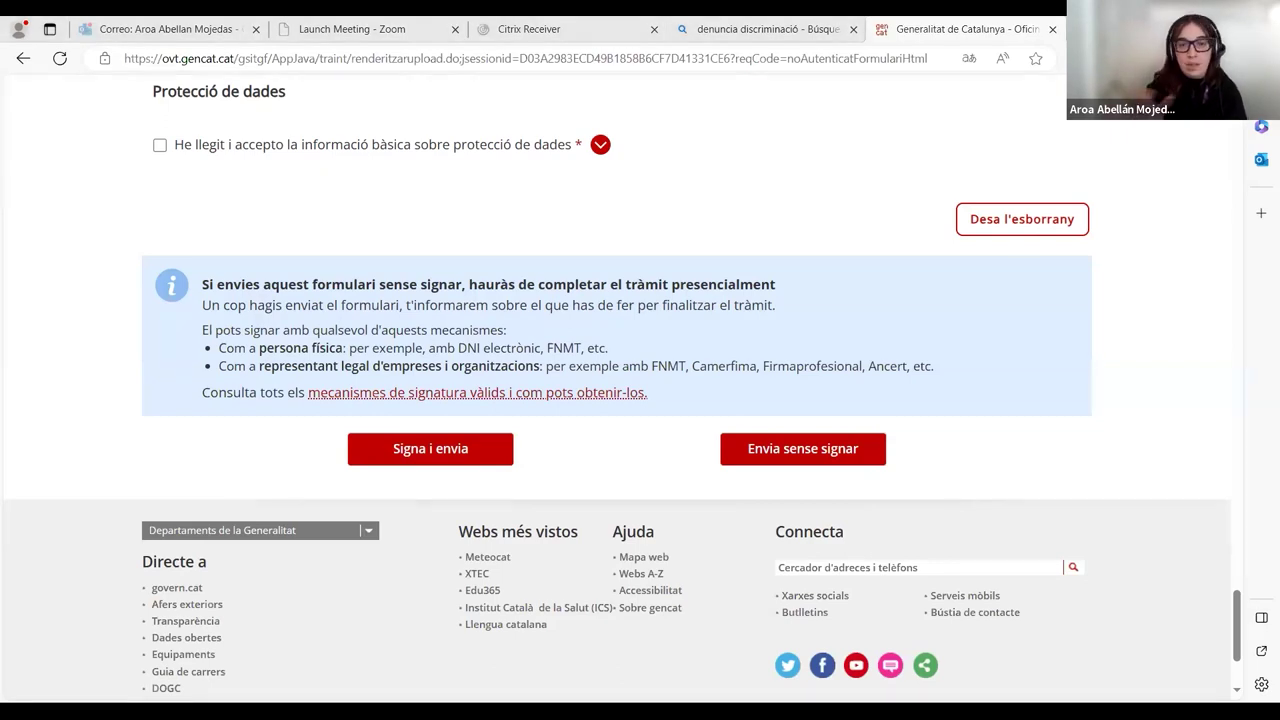
Step: Switch to the slide presentation and advance to the Contingut de la denúncia slide
key(alt+Tab)
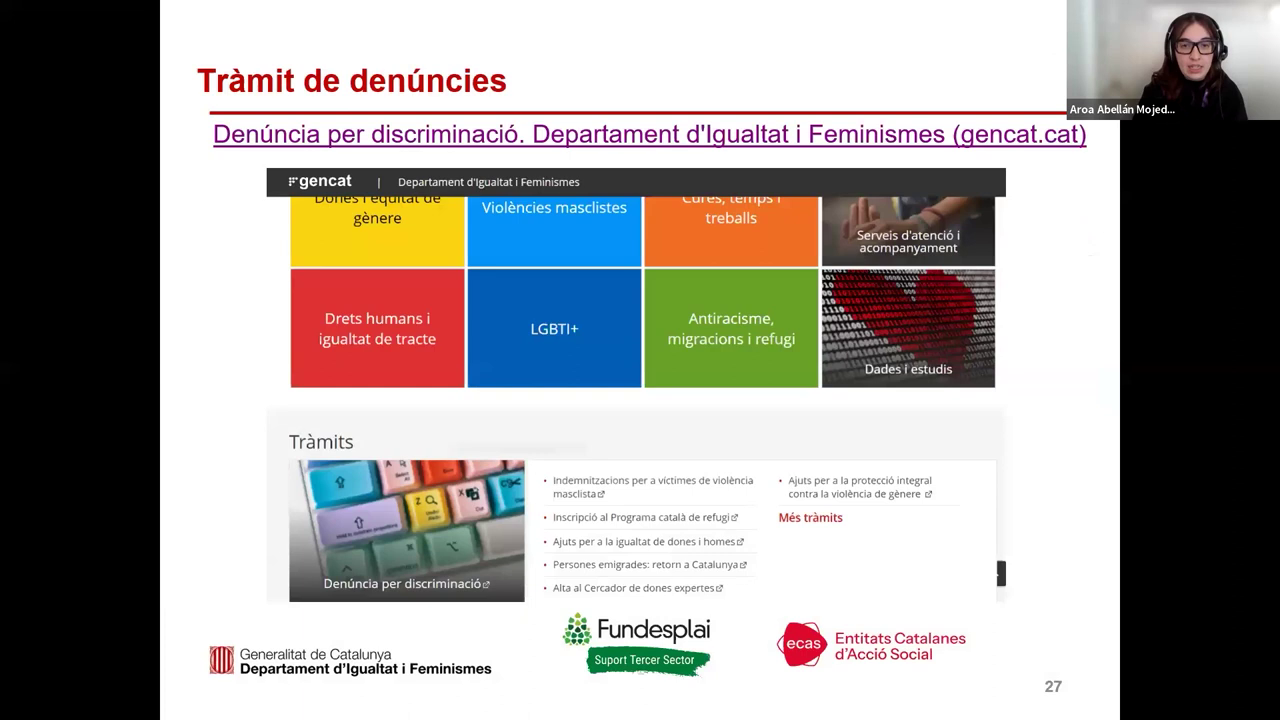
key(Right)
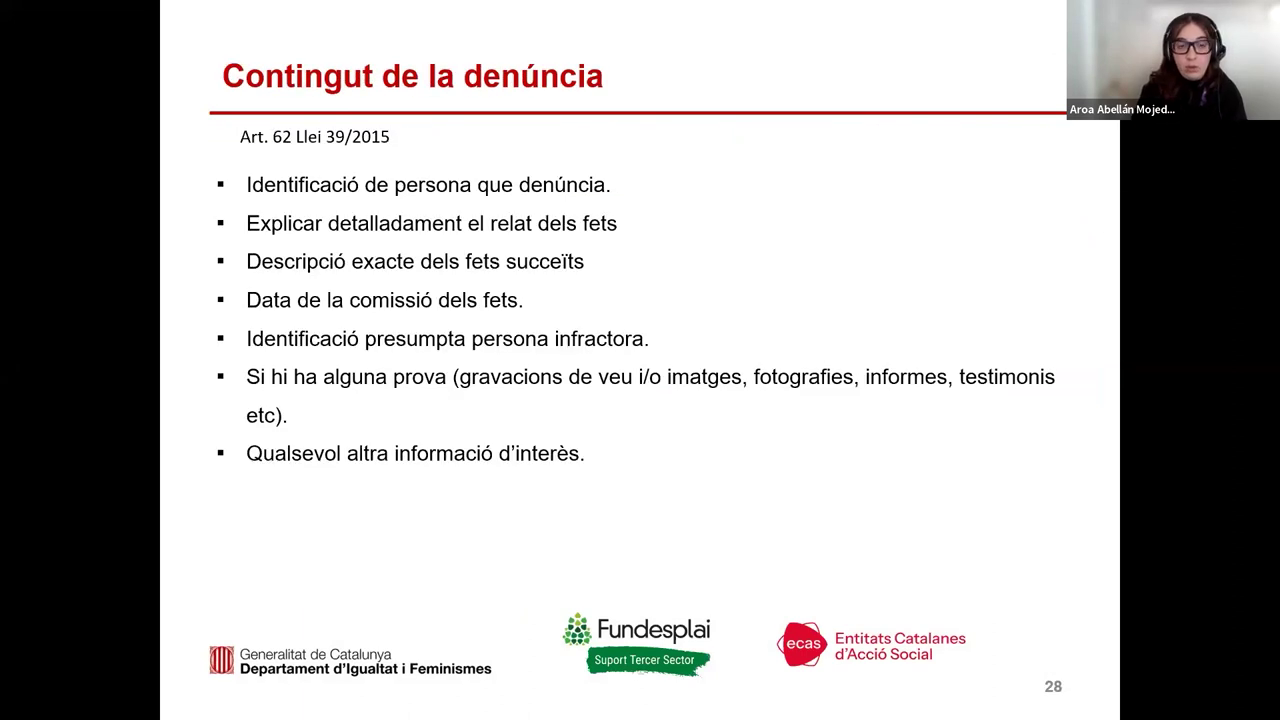